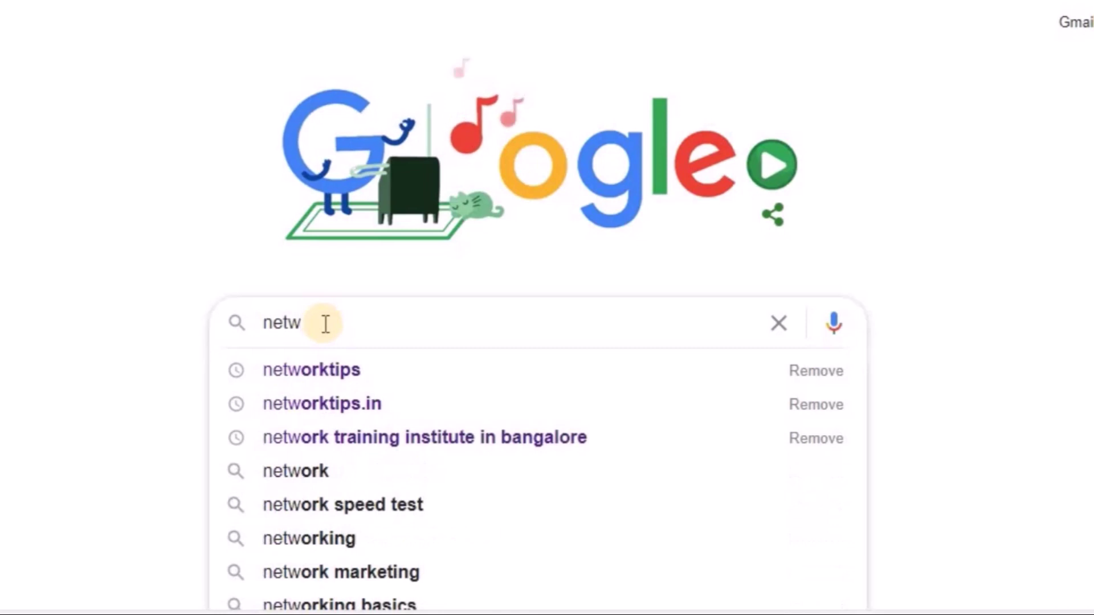
- Search Google for networktips and open the Networktips site result
{"action": "key", "text": "Escape"}
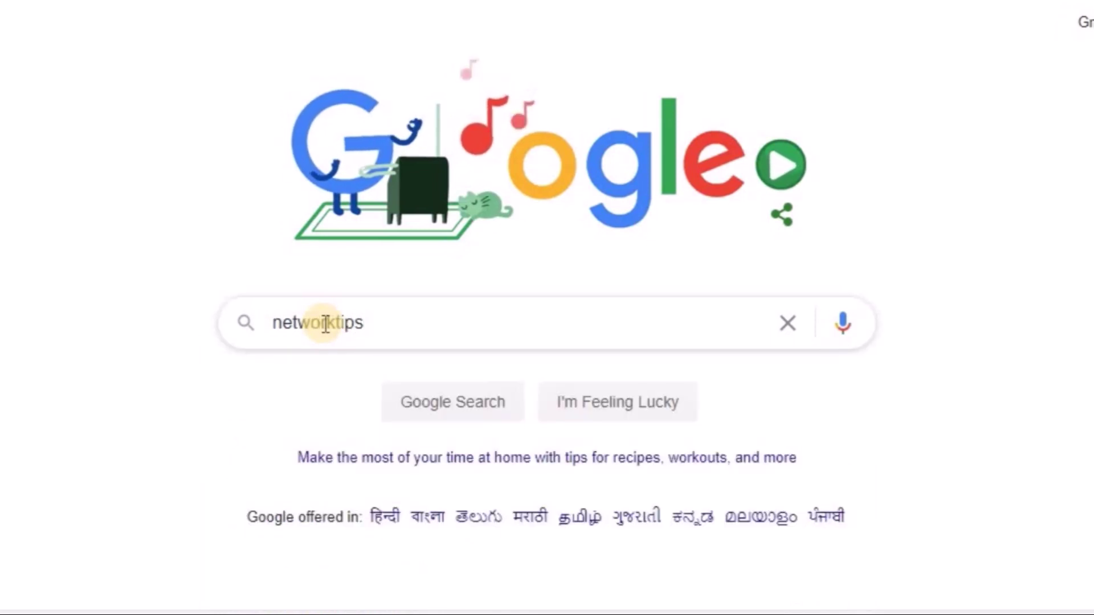
{"action": "key", "text": "Return"}
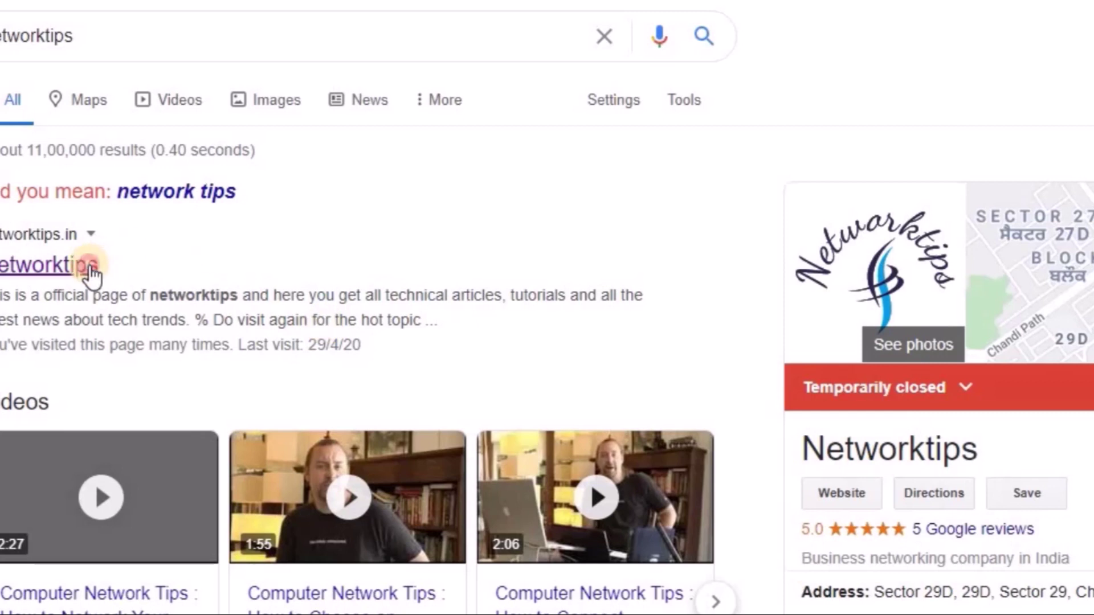
{"action": "left_click", "coordinate": [88, 270]}
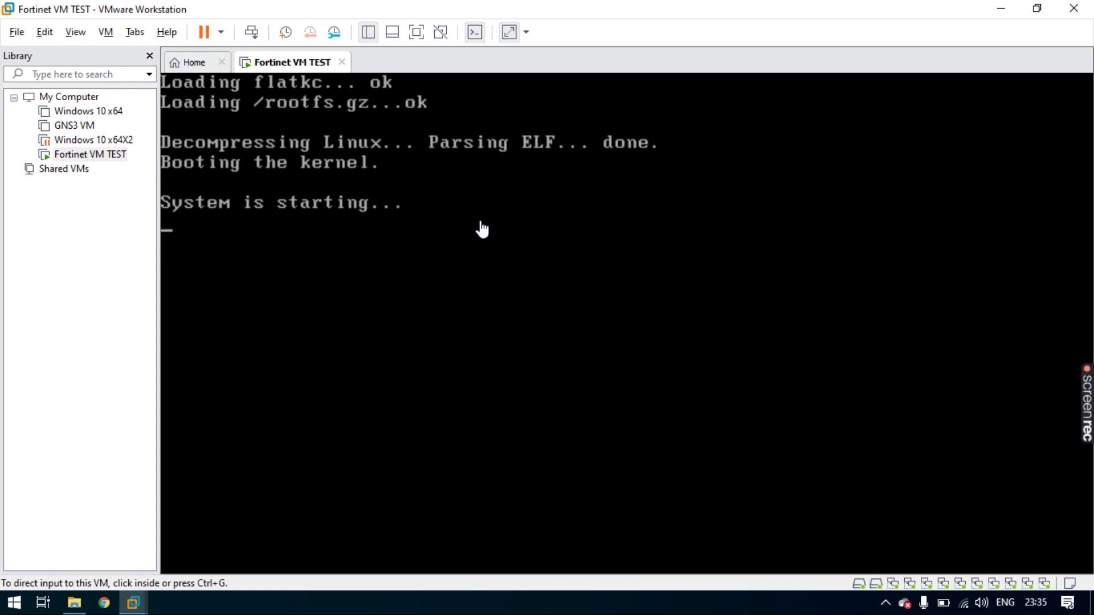
- Give the booting Fortinet VM TEST console keyboard focus
{"action": "left_click", "coordinate": [482, 229]}
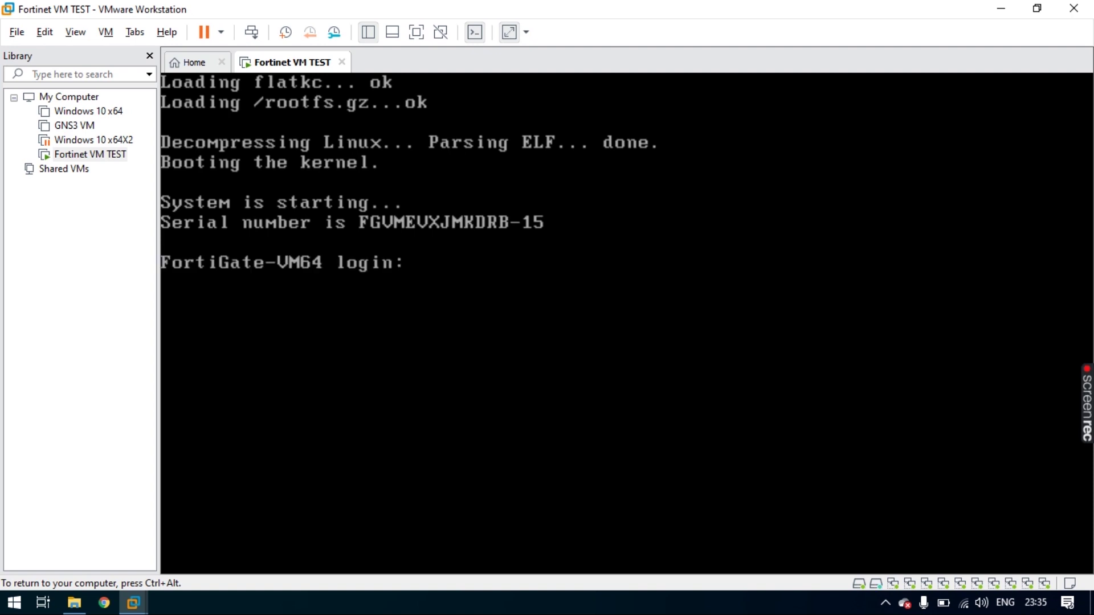
- Log in to the FortiGate as admin with a blank password
{"action": "type", "text": "admin"}
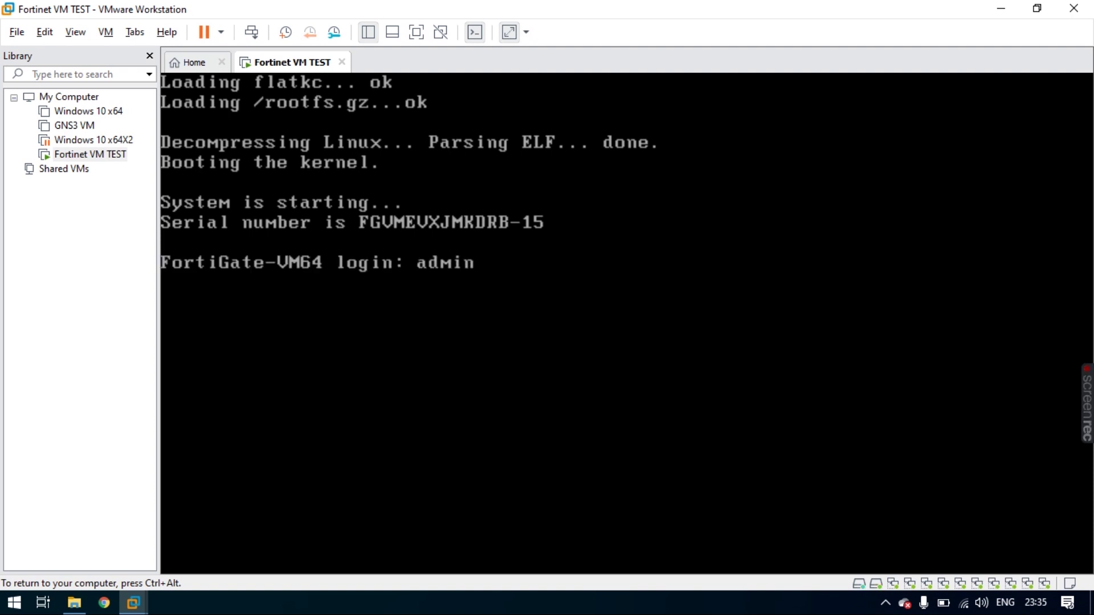
{"action": "key", "text": "Return"}
{"action": "key", "text": "Return"}
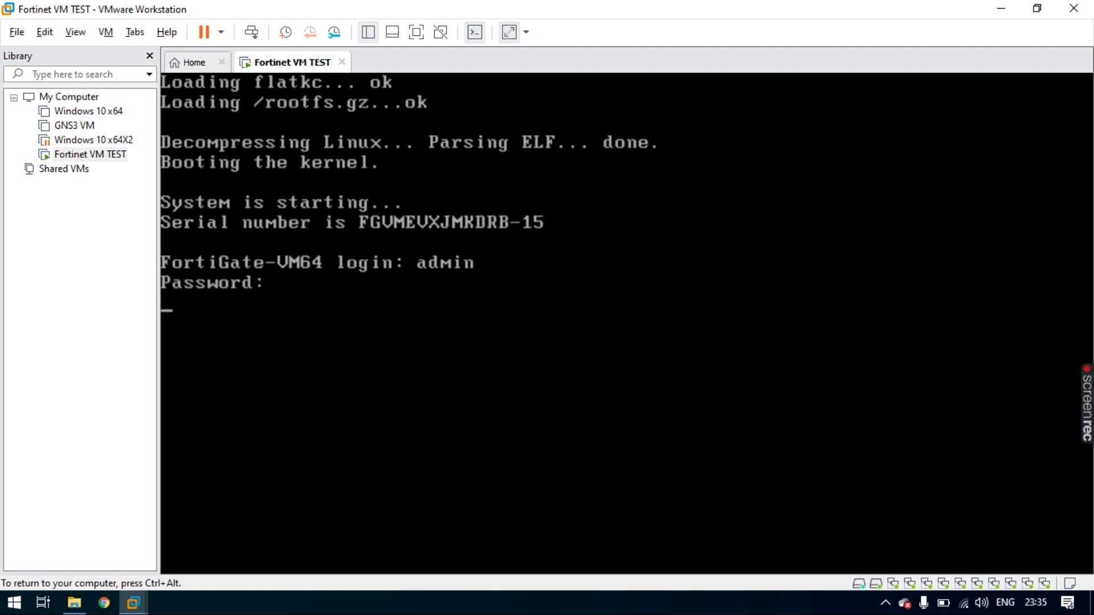
- List the full FortiGate configuration with show, paging through to the end
{"action": "key", "text": "Return"}
{"action": "key", "text": "Return"}
{"action": "key", "text": "Return"}
{"action": "type", "text": "show"}
{"action": "key", "text": "Return"}
{"action": "key", "text": "Return"}
{"action": "key", "text": "Return"}
{"action": "key", "text": "Return"}
{"action": "key", "text": "Return"}
{"action": "key", "text": "Return"}
{"action": "key", "text": "Return"}
{"action": "key", "text": "Return"}
{"action": "key", "text": "Return"}
{"action": "key", "text": "Return"}
{"action": "key", "text": "Return"}
{"action": "key", "text": "Return"}
{"action": "key", "text": "Return"}
{"action": "key", "text": "Return"}
{"action": "key", "text": "Return"}
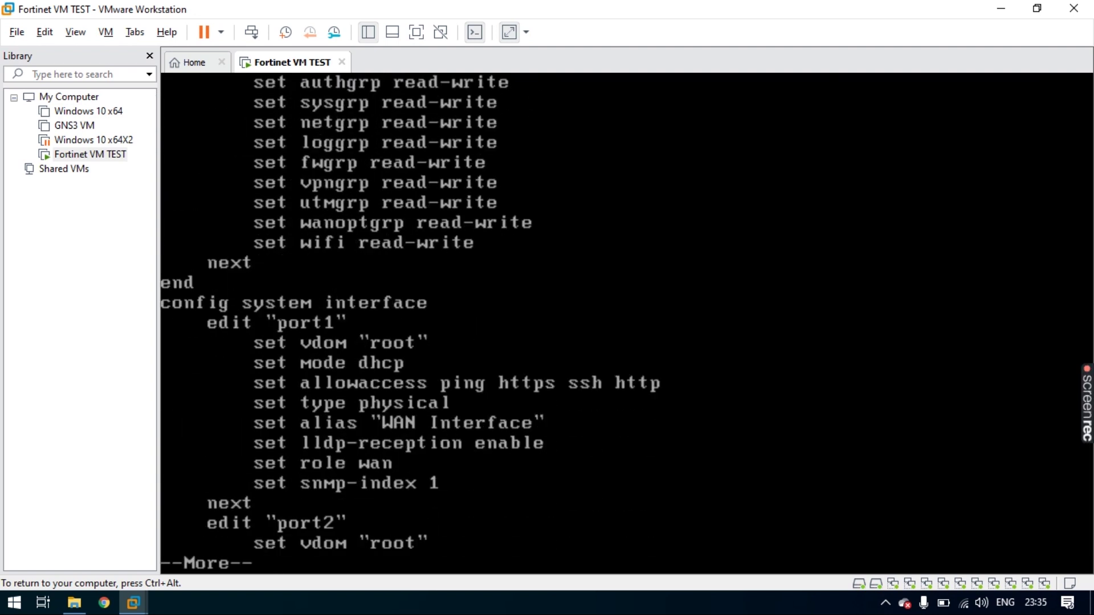
{"action": "key", "text": "Return"}
{"action": "key", "text": "Return"}
{"action": "key", "text": "Return"}
{"action": "key", "text": "Return"}
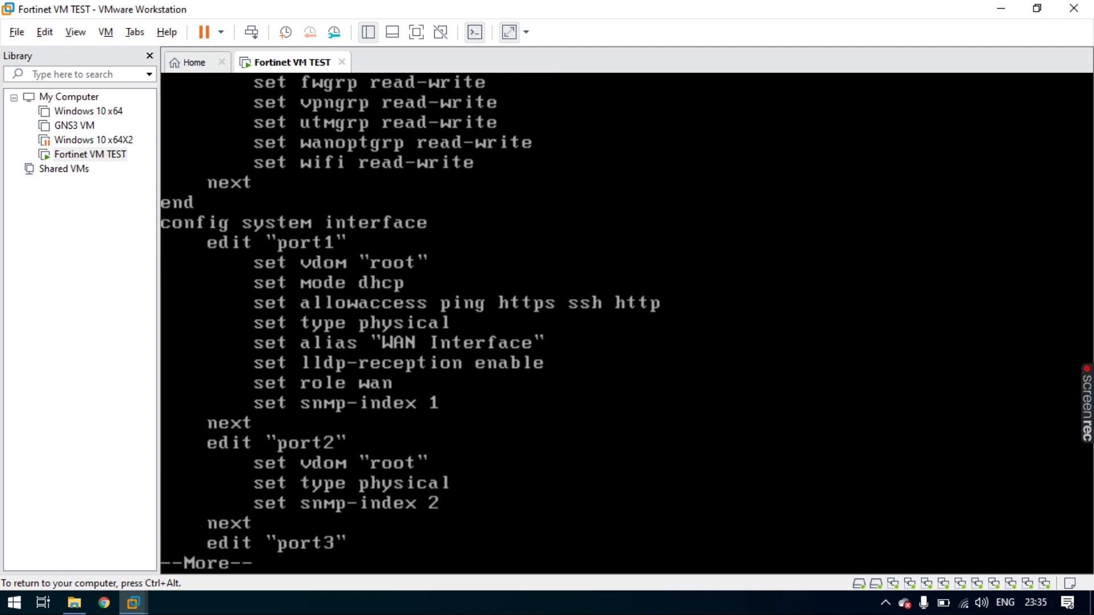
{"action": "key", "text": "space"}
{"action": "key", "text": "space"}
{"action": "key", "text": "space"}
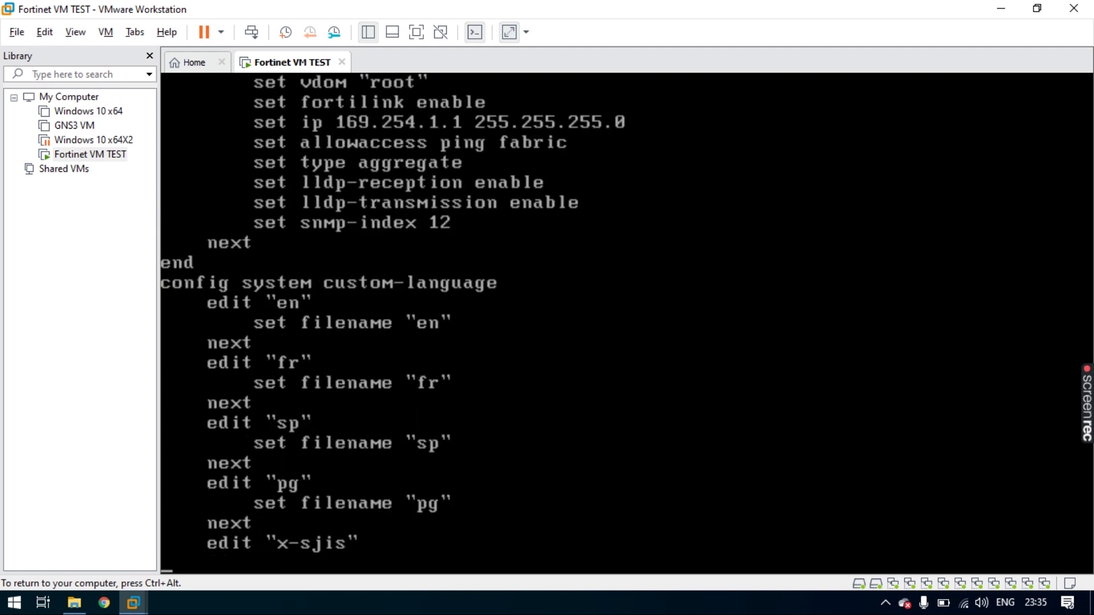
{"action": "key", "text": "q"}
{"action": "type", "text": "config"}
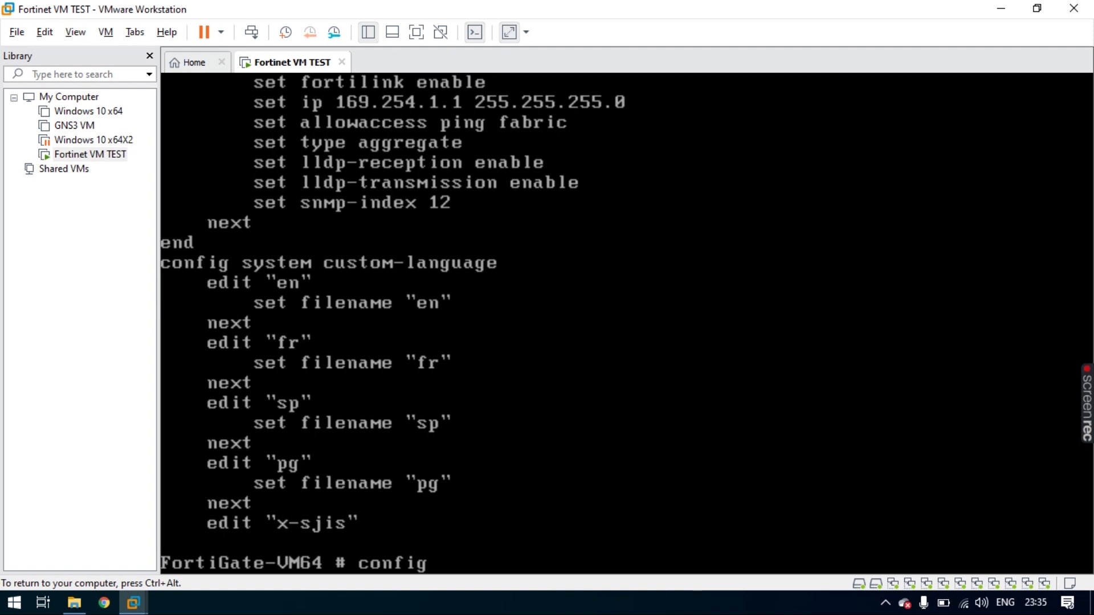
{"action": "type", "text": " system interface"}
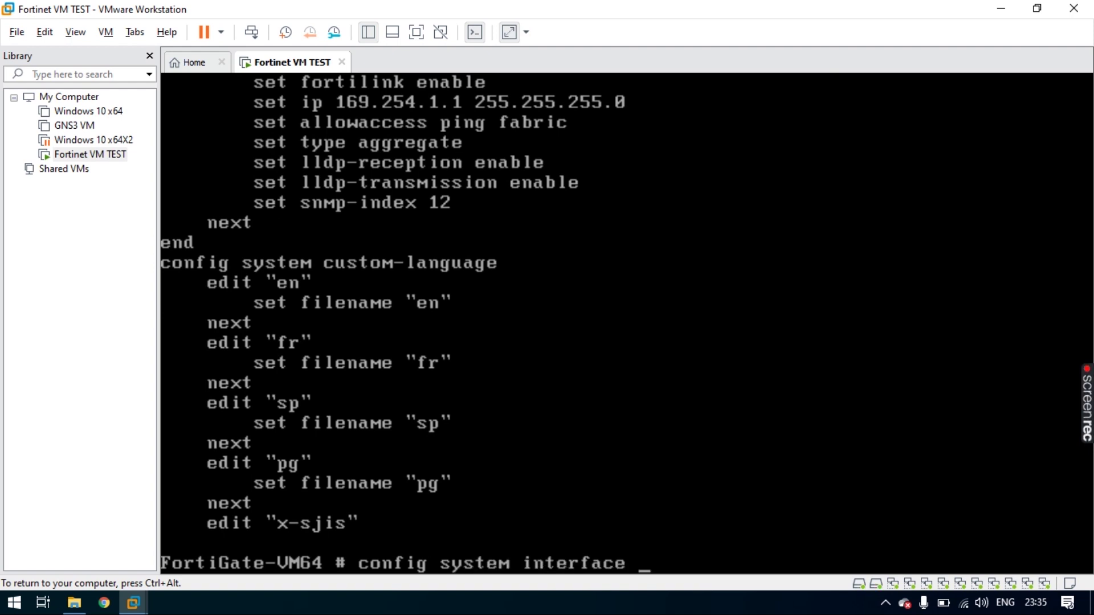
- Edit port1 under config system interface and set its mode to static
{"action": "key", "text": "Return"}
{"action": "type", "text": "e"}
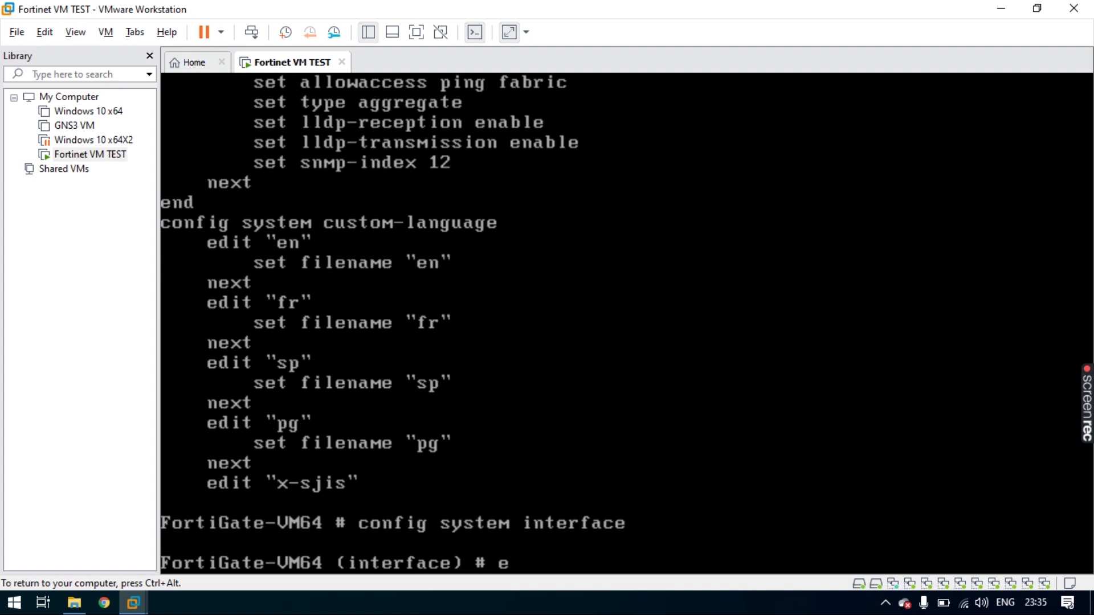
{"action": "type", "text": "dit port1"}
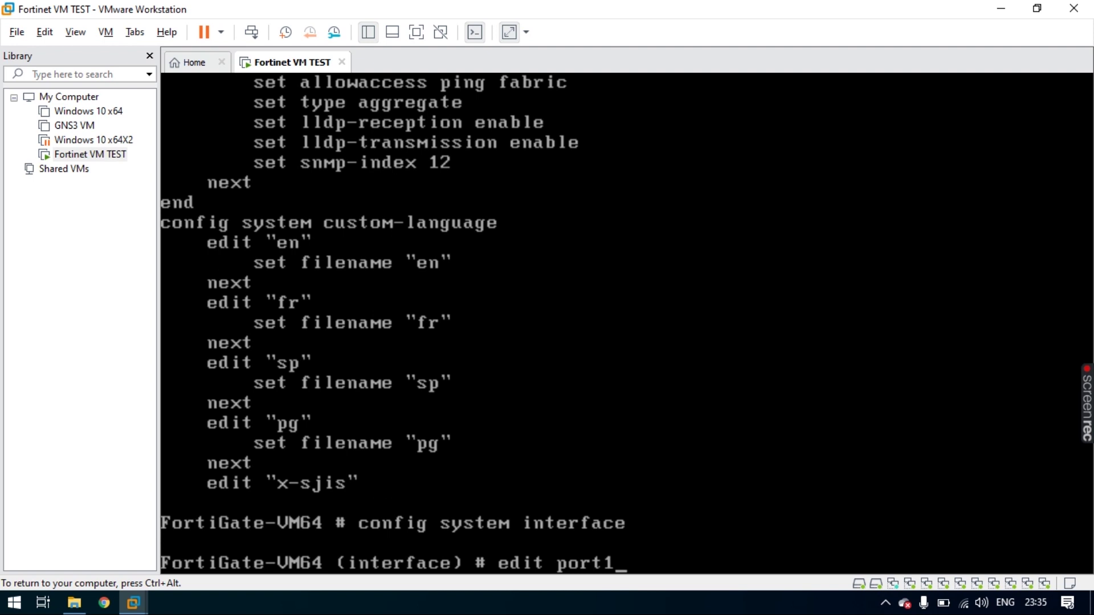
{"action": "key", "text": "Return"}
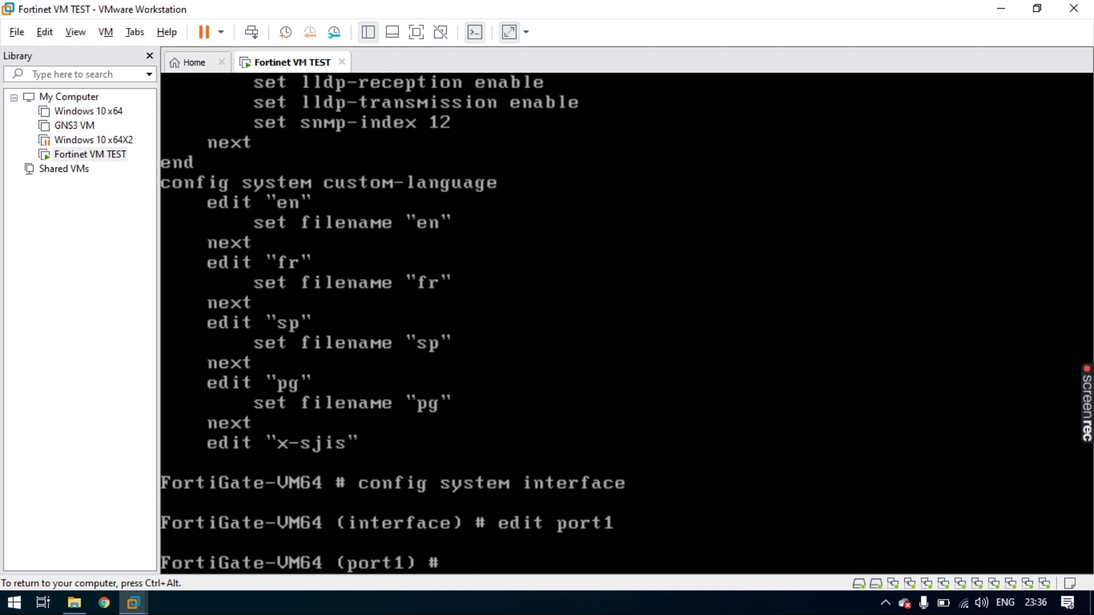
{"action": "type", "text": "s"}
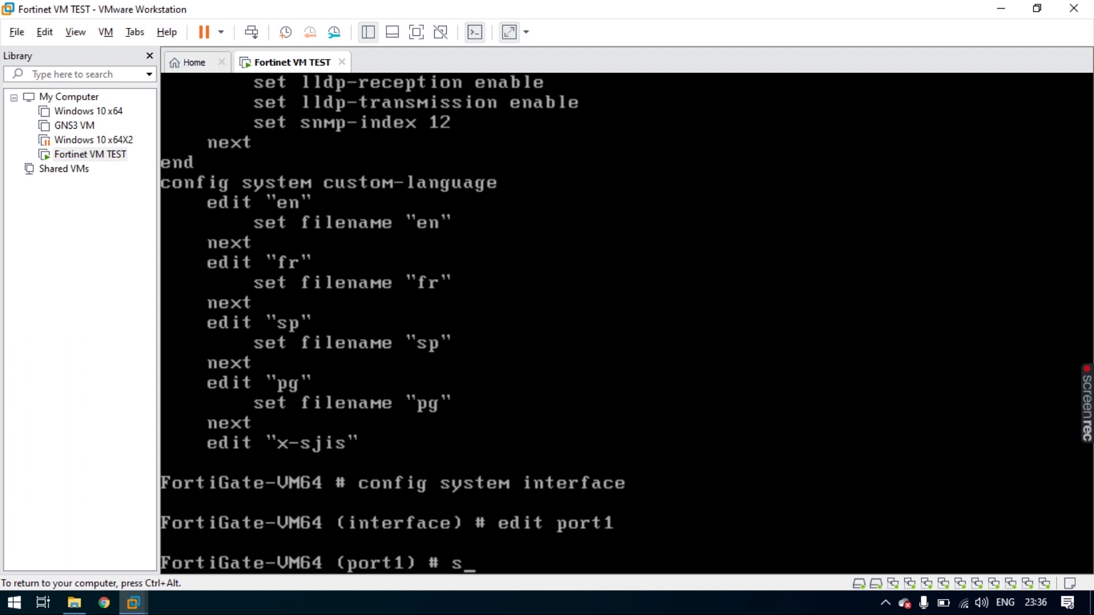
{"action": "type", "text": "et mode static"}
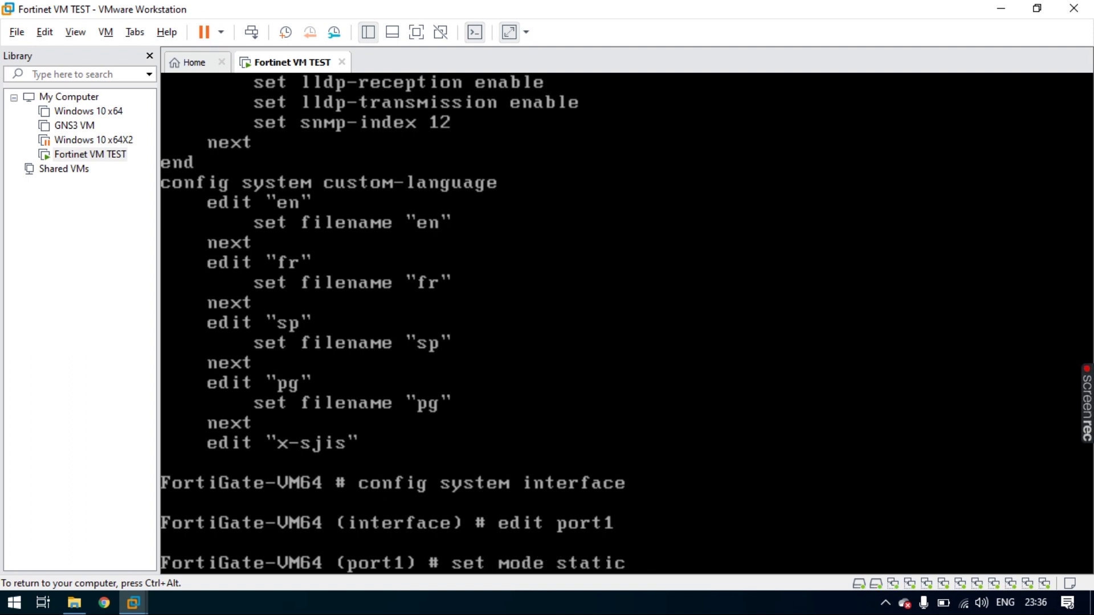
{"action": "key", "text": "Return"}
- Give port1 IP 192.168.1.100 255.255.255.0, allow http, https and ping, and save with end
{"action": "type", "text": "set ip "}
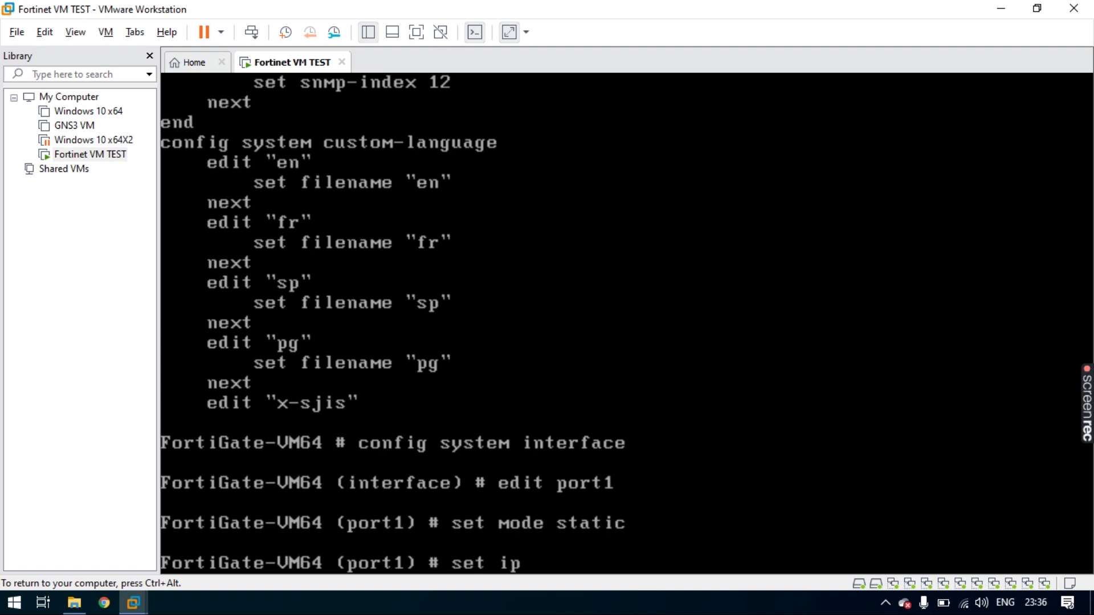
{"action": "type", "text": "\""}
{"action": "key", "text": "BackSpace"}
{"action": "key", "text": "Num_Lock"}
{"action": "type", "text": "192."}
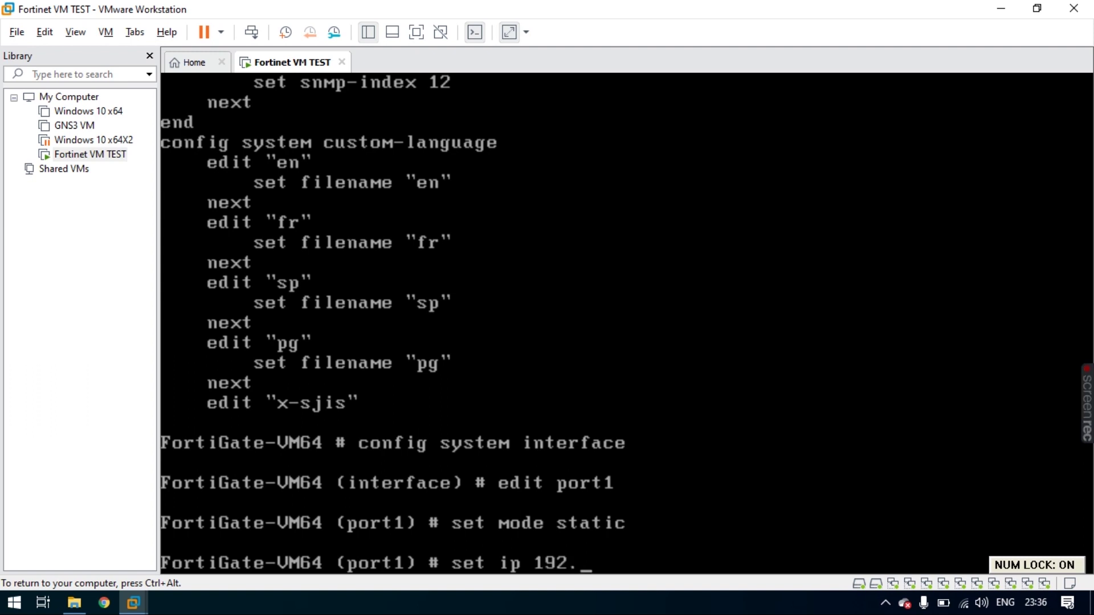
{"action": "type", "text": "168.1.100"}
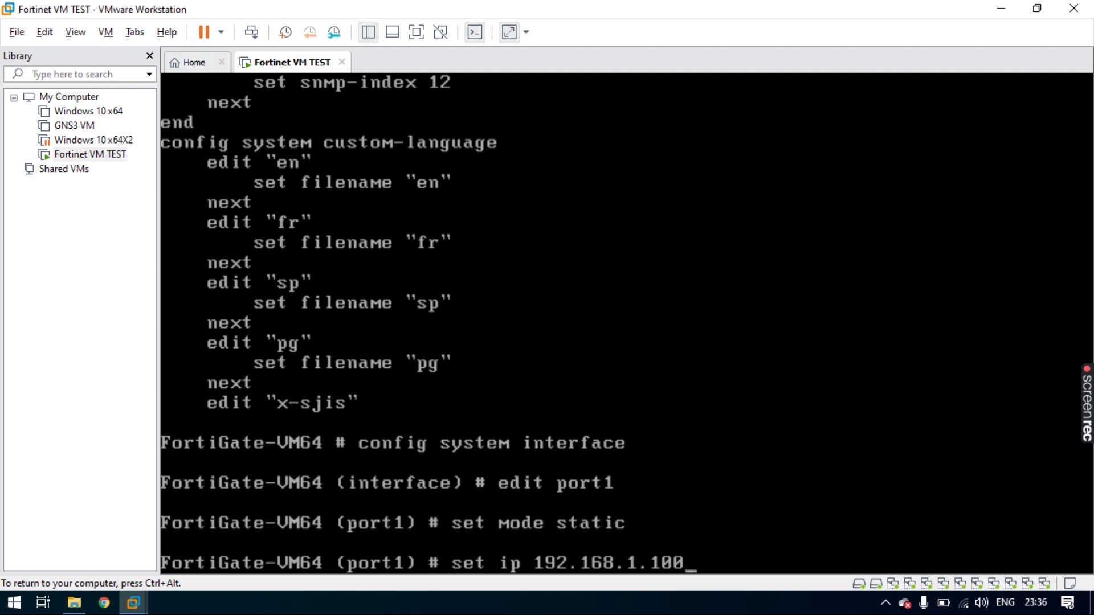
{"action": "type", "text": " 255.255.255.0"}
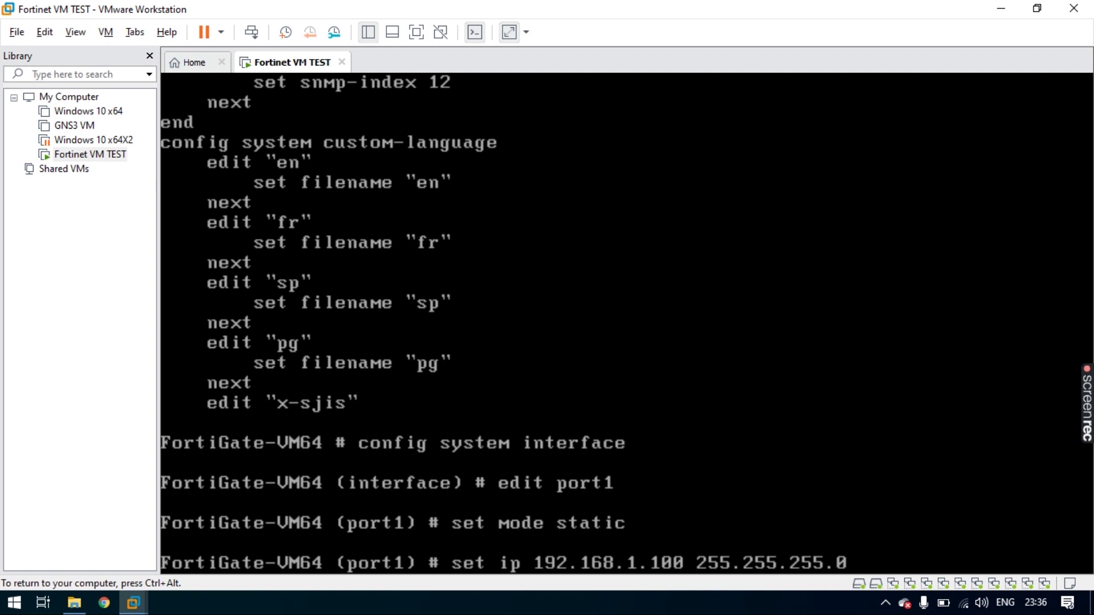
{"action": "key", "text": "Return"}
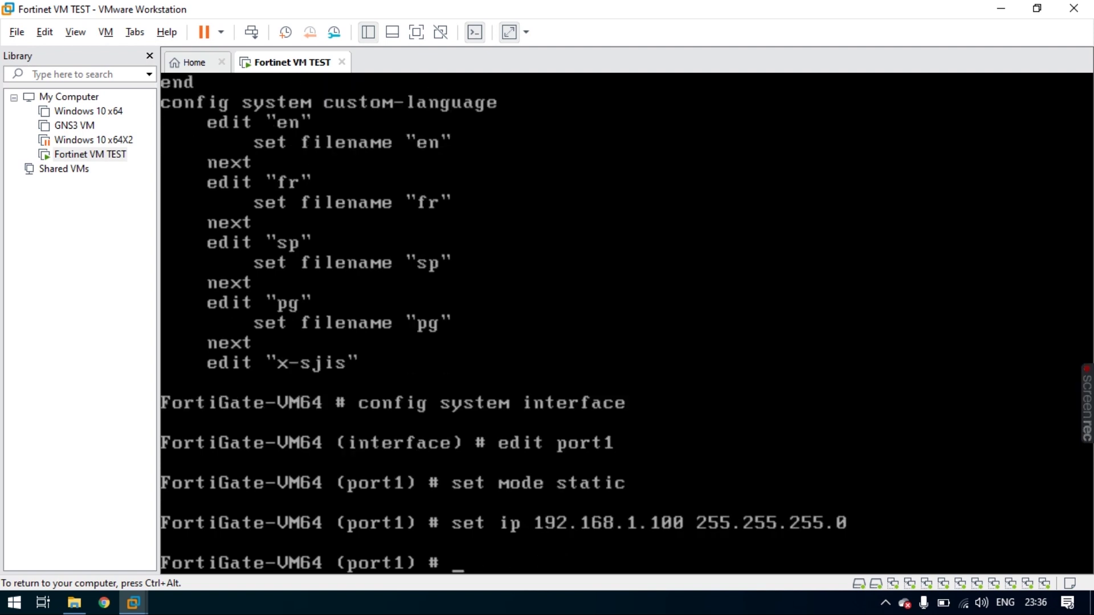
{"action": "type", "text": "set allo"}
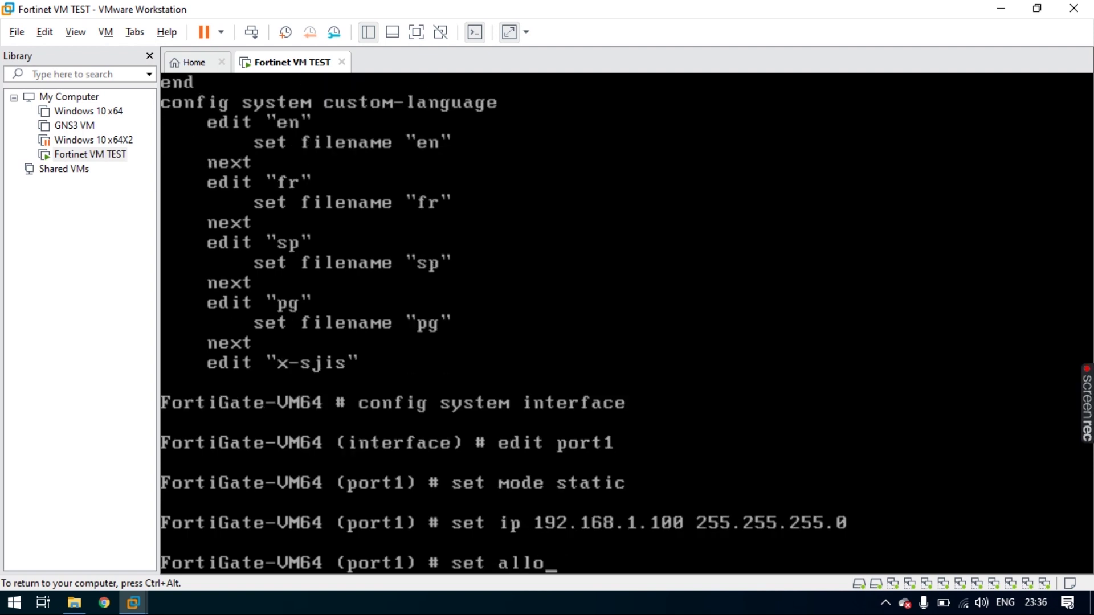
{"action": "type", "text": "waccess http"}
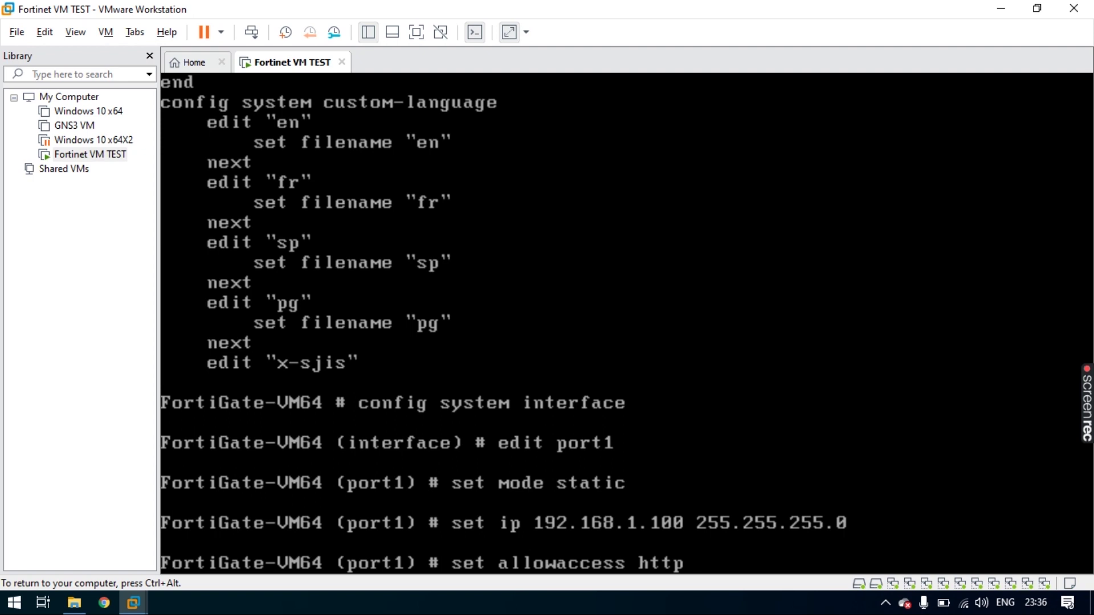
{"action": "type", "text": " https ping"}
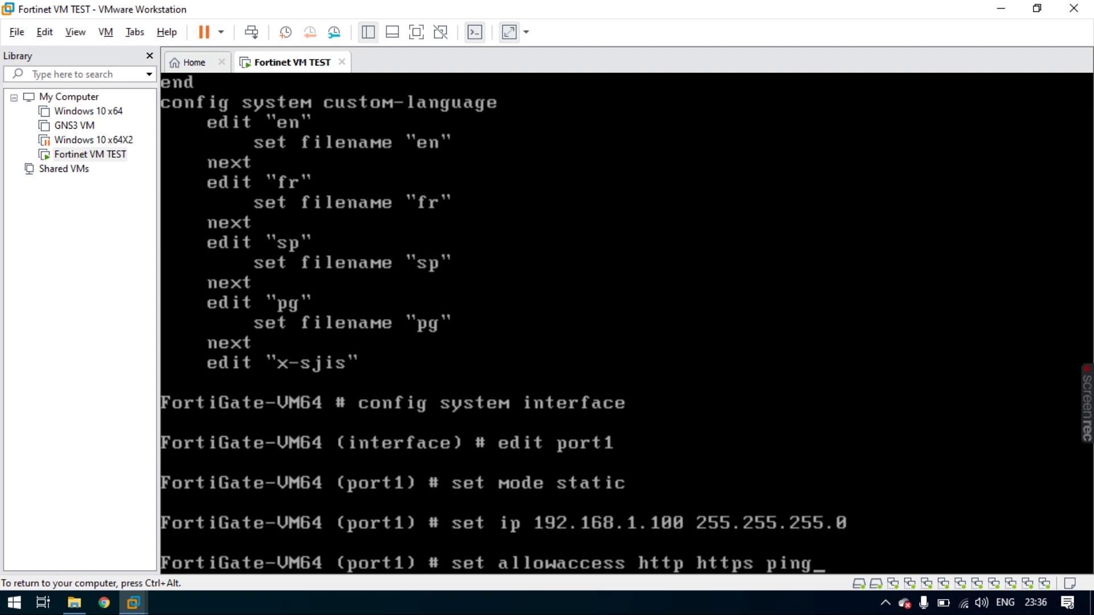
{"action": "key", "text": "Return"}
{"action": "type", "text": "end"}
{"action": "key", "text": "Return"}
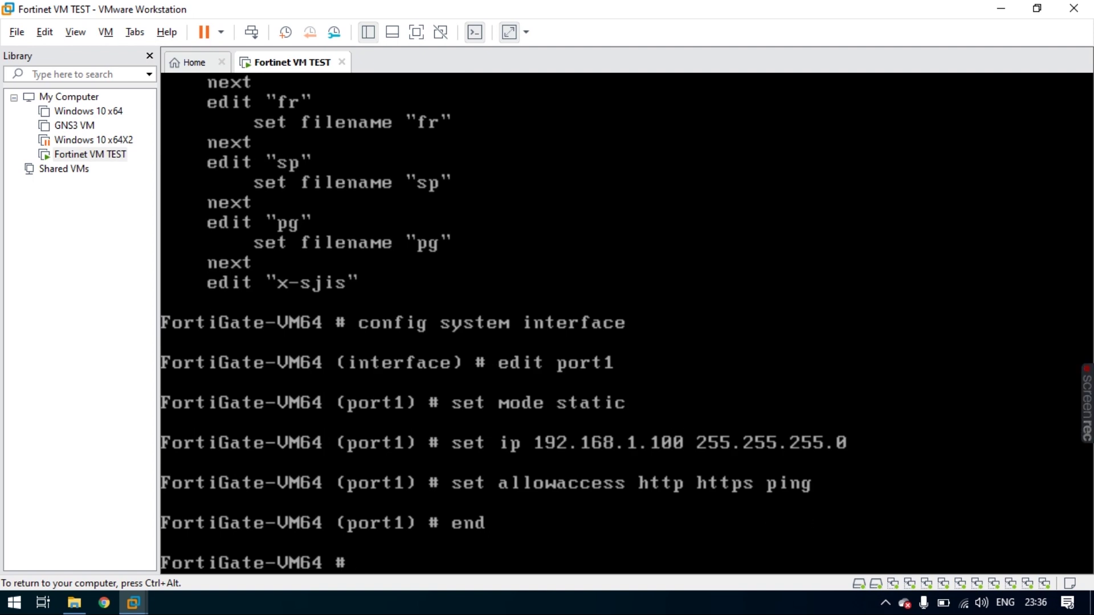
- Run show to confirm port1's new address and access, then release input from the VM
{"action": "type", "text": "show"}
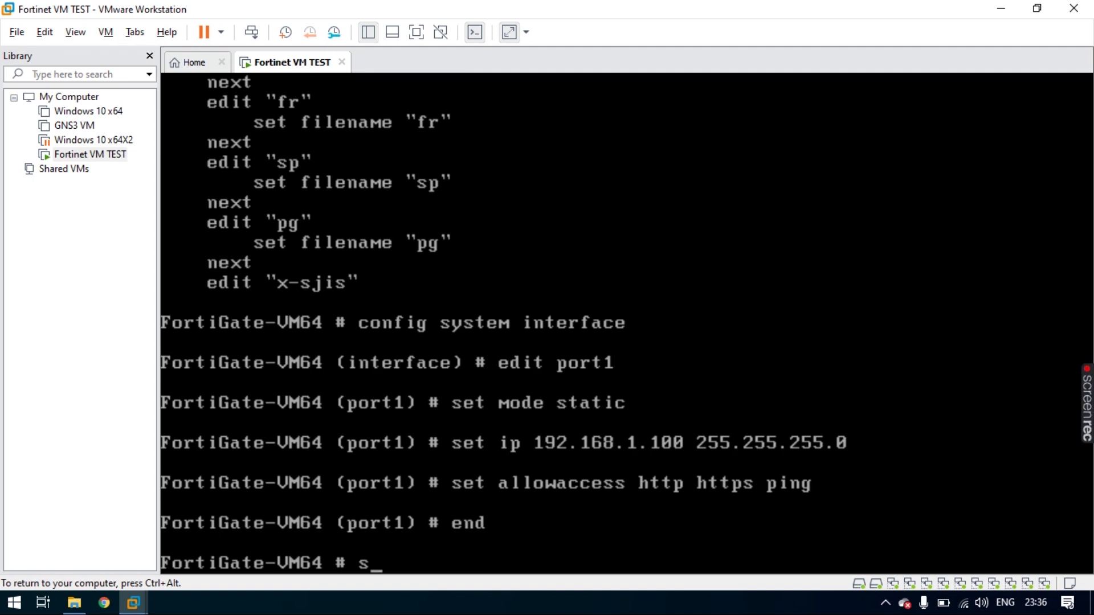
{"action": "key", "text": "Return"}
{"action": "key", "text": "Return"}
{"action": "key", "text": "Return"}
{"action": "key", "text": "Return"}
{"action": "key", "text": "Return"}
{"action": "key", "text": "Return"}
{"action": "key", "text": "Return"}
{"action": "key", "text": "Return"}
{"action": "key", "text": "Return"}
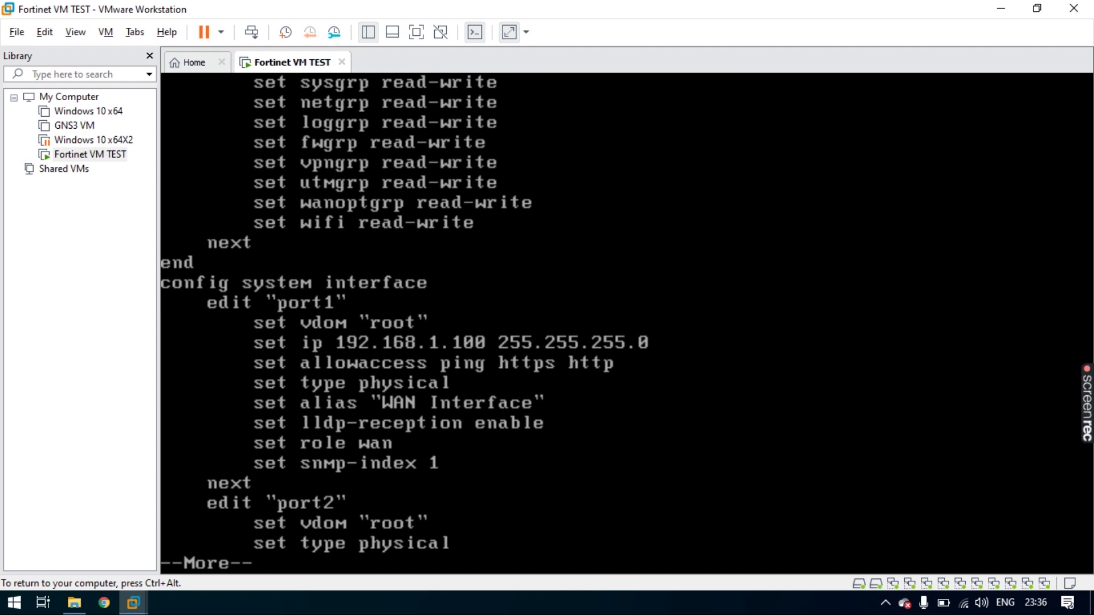
{"action": "key", "text": "ctrl+alt"}
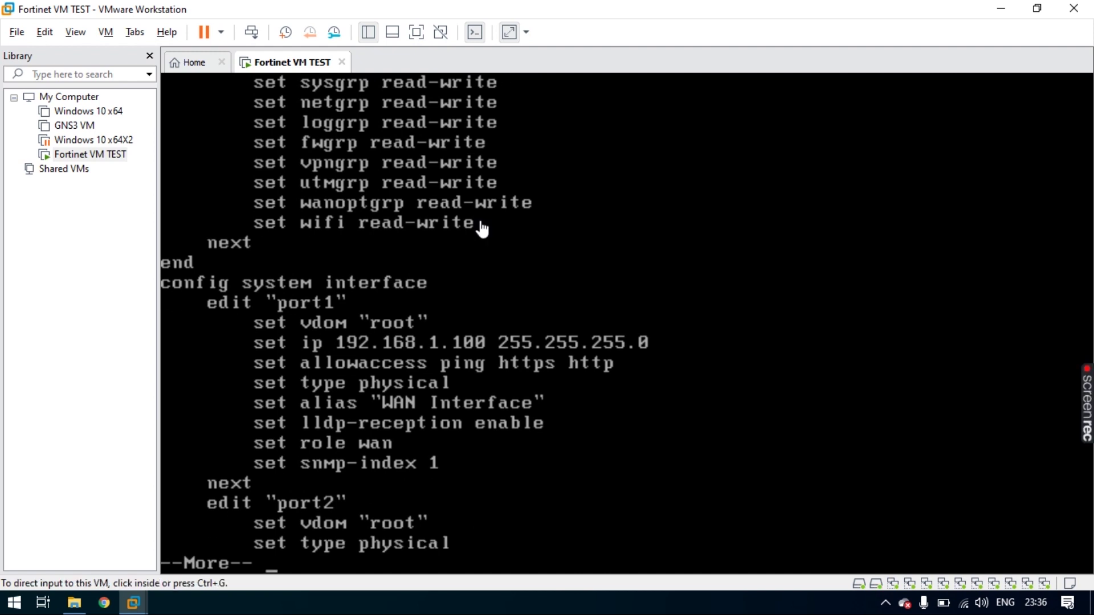
- Load the FortiGate web interface at 192.168.1.100 in Chrome
{"action": "left_click", "coordinate": [78, 603]}
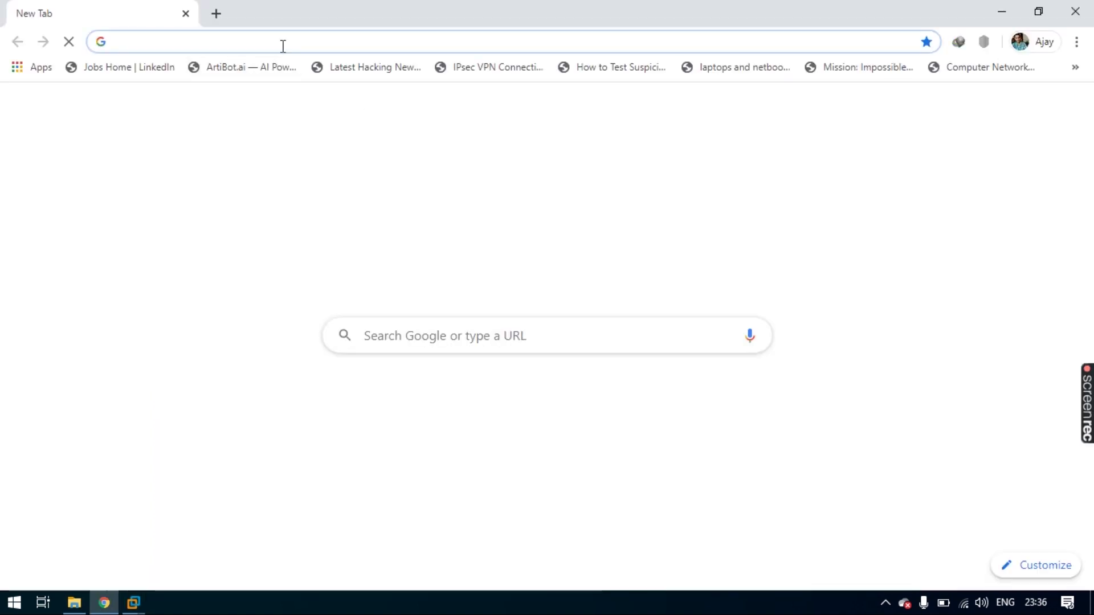
{"action": "type", "text": "192.168.1.100"}
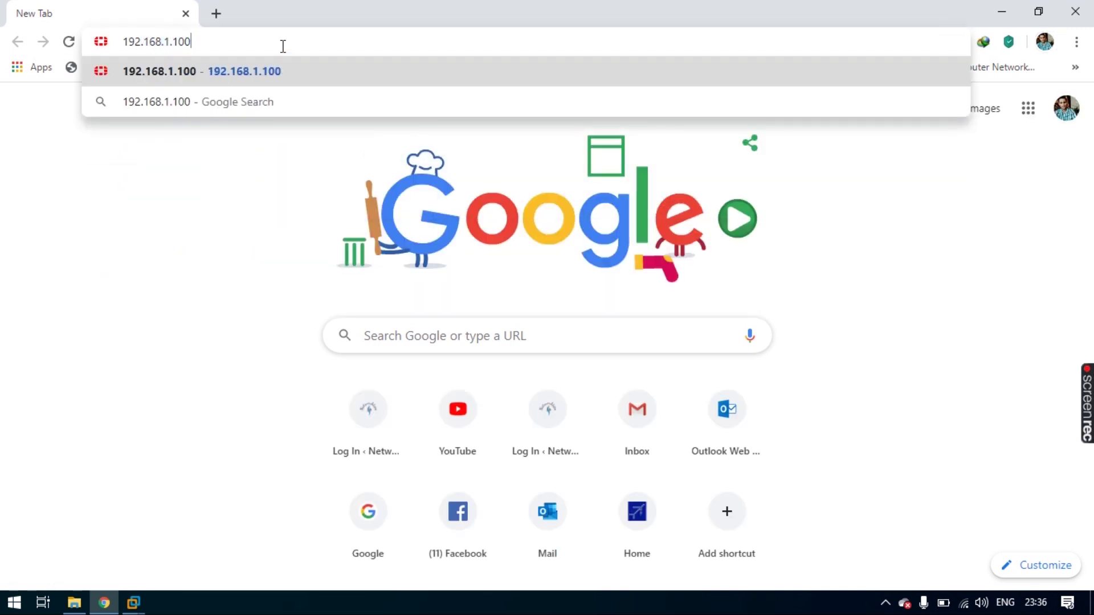
{"action": "key", "text": "Return"}
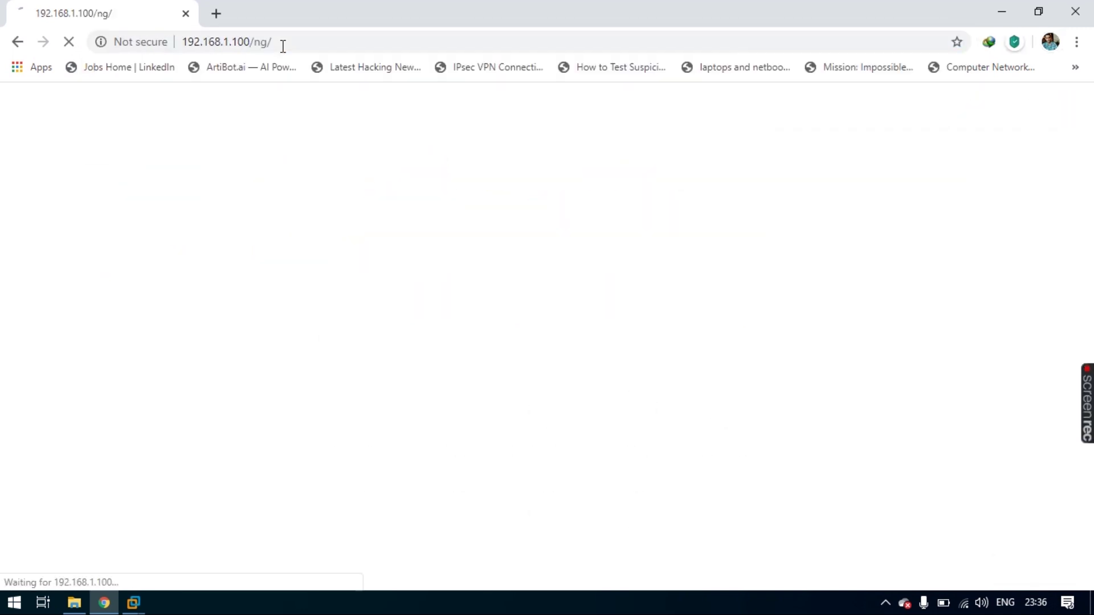
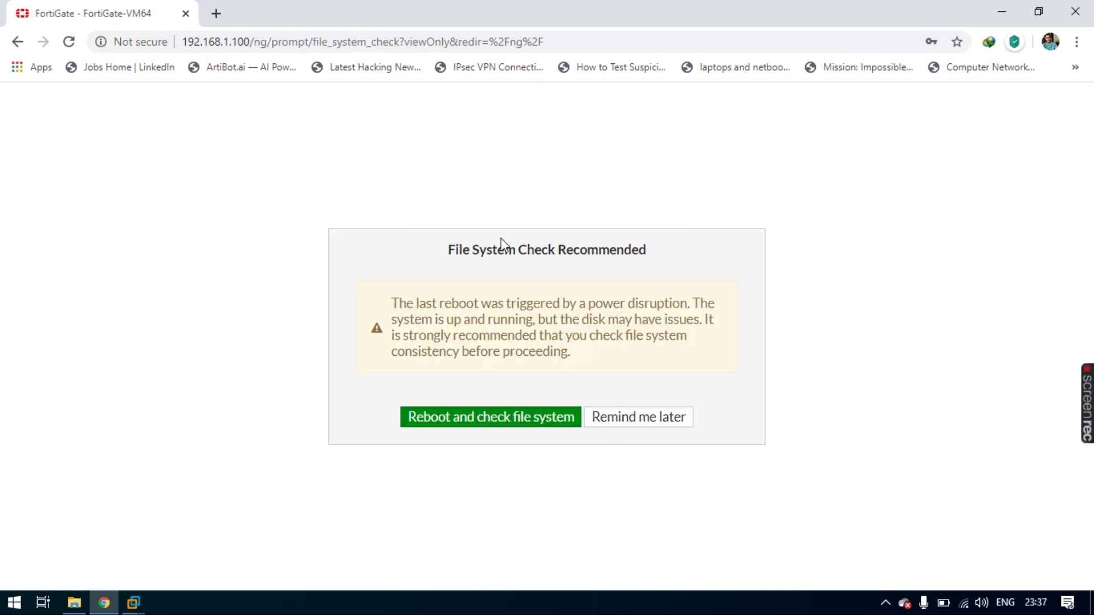
- Postpone the File System Check with 'Remind me later' and defer FortiGate Setup with 'Later'
{"action": "left_click", "coordinate": [649, 423]}
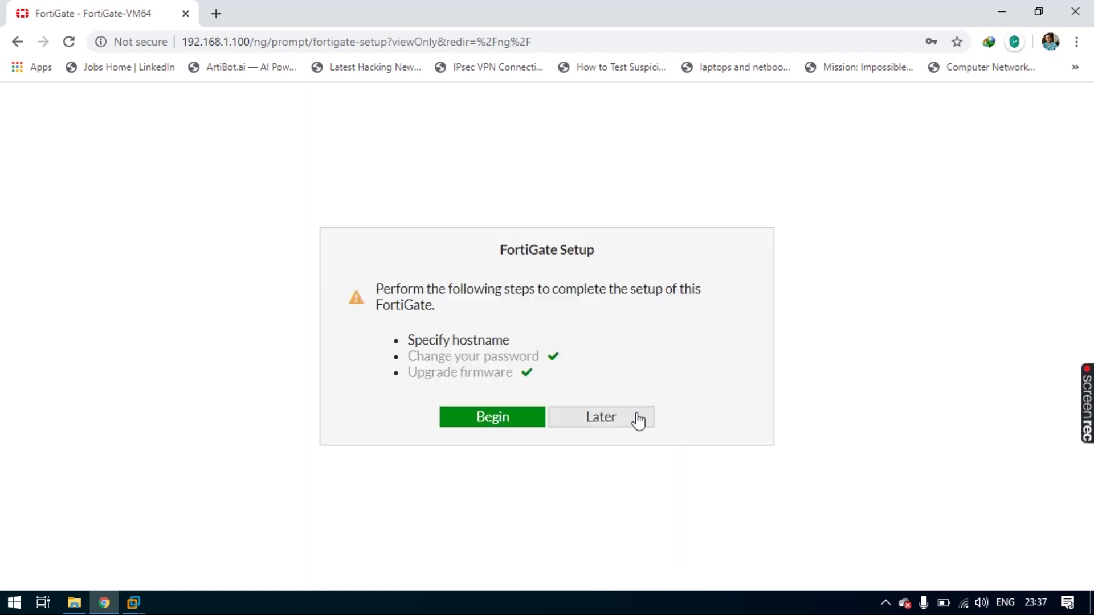
{"action": "left_click", "coordinate": [637, 420]}
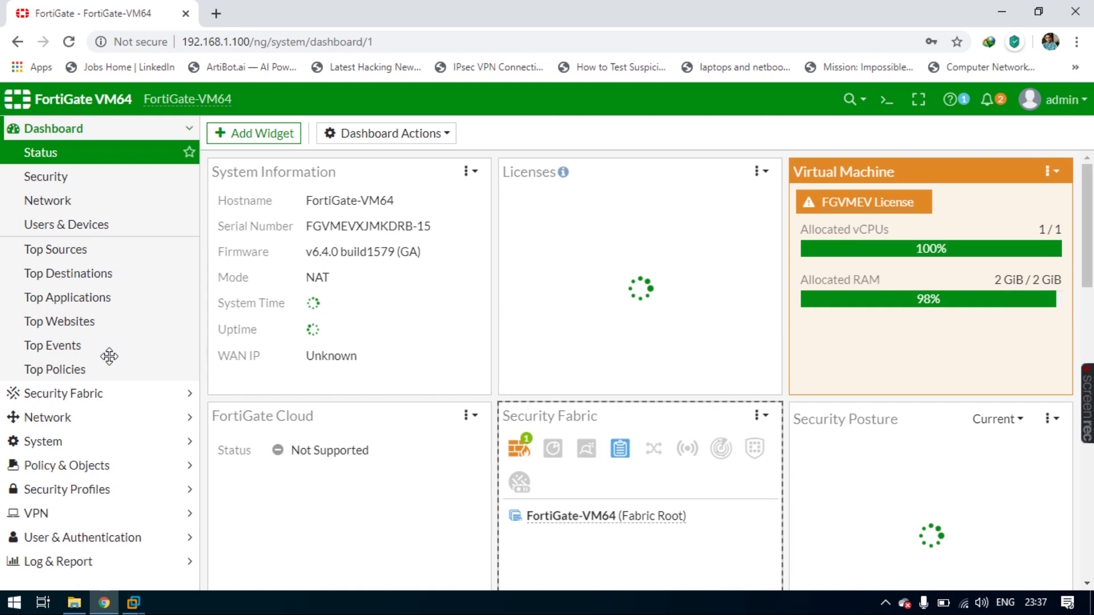
- Open Network > Interfaces and scroll through the list showing port1 as WAN and ports 2-10
{"action": "left_click", "coordinate": [89, 419]}
{"action": "left_click", "coordinate": [67, 202]}
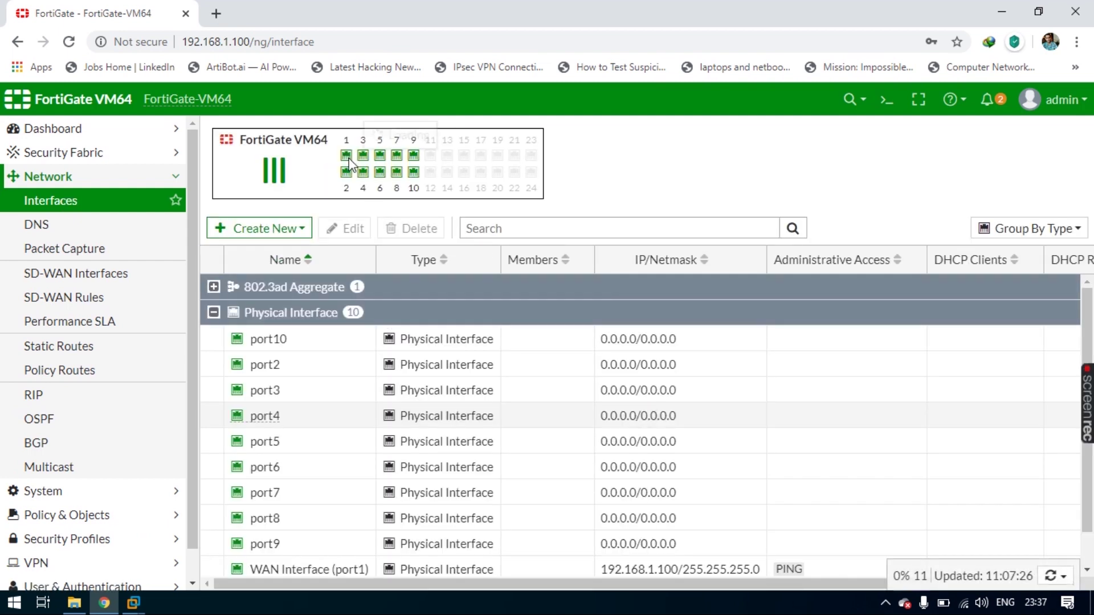
{"action": "mouse_move", "coordinate": [349, 164]}
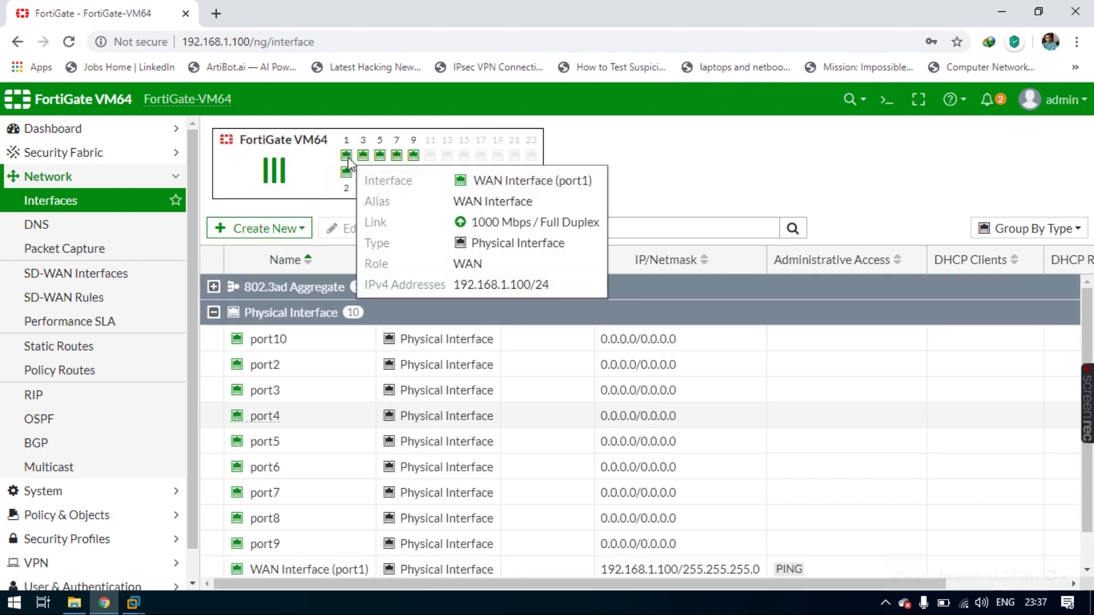
{"action": "scroll", "coordinate": [391, 426], "scroll_direction": "down", "scroll_amount": 1}
{"action": "scroll", "coordinate": [392, 426], "scroll_direction": "down", "scroll_amount": 1}
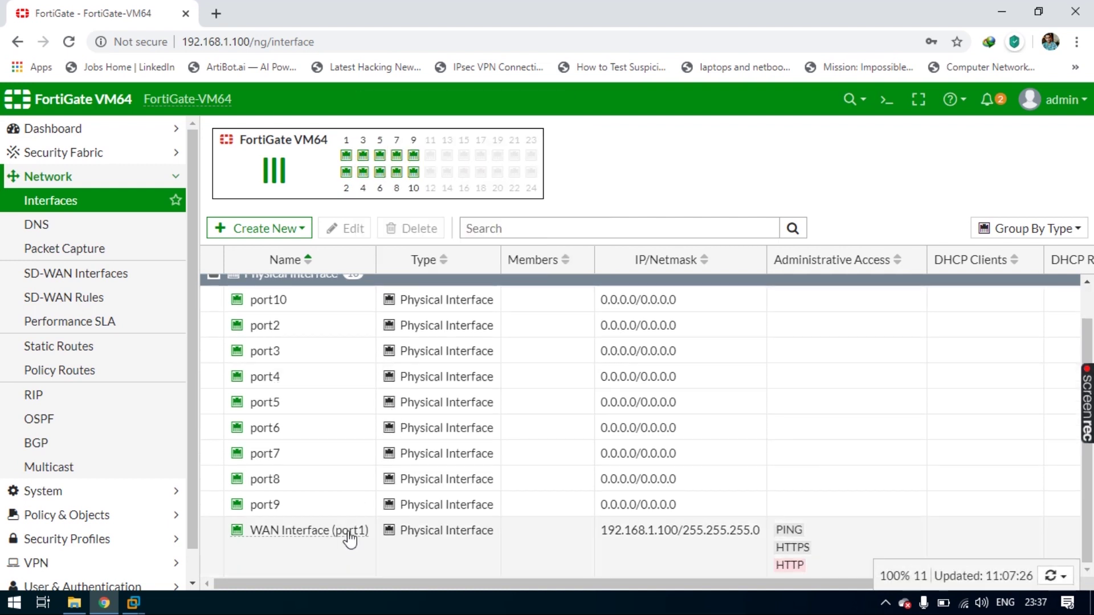
{"action": "right_click", "coordinate": [343, 533]}
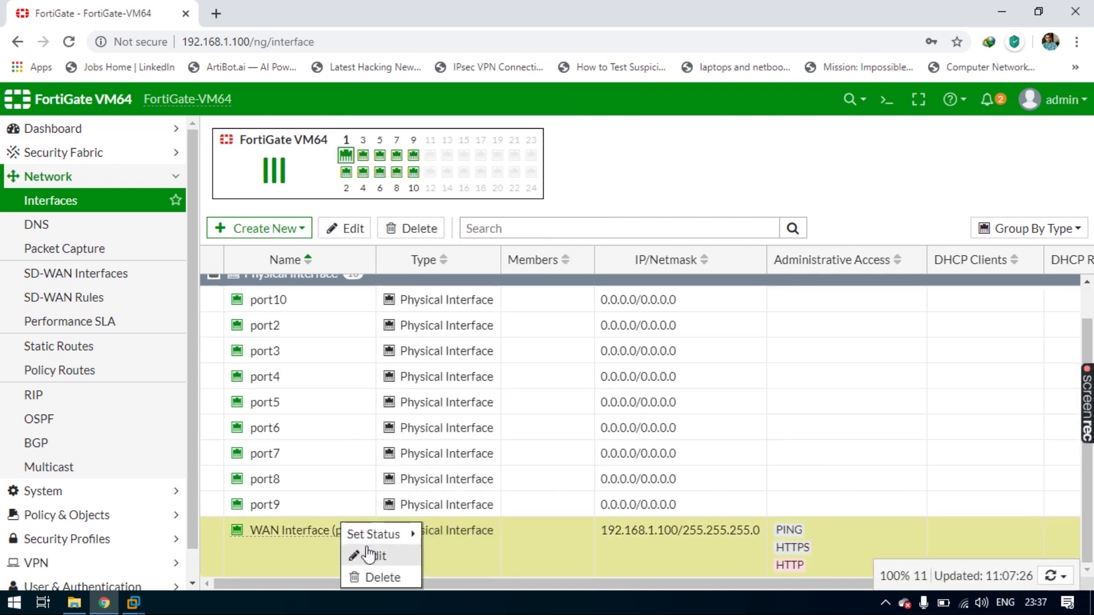
{"action": "left_click", "coordinate": [368, 556]}
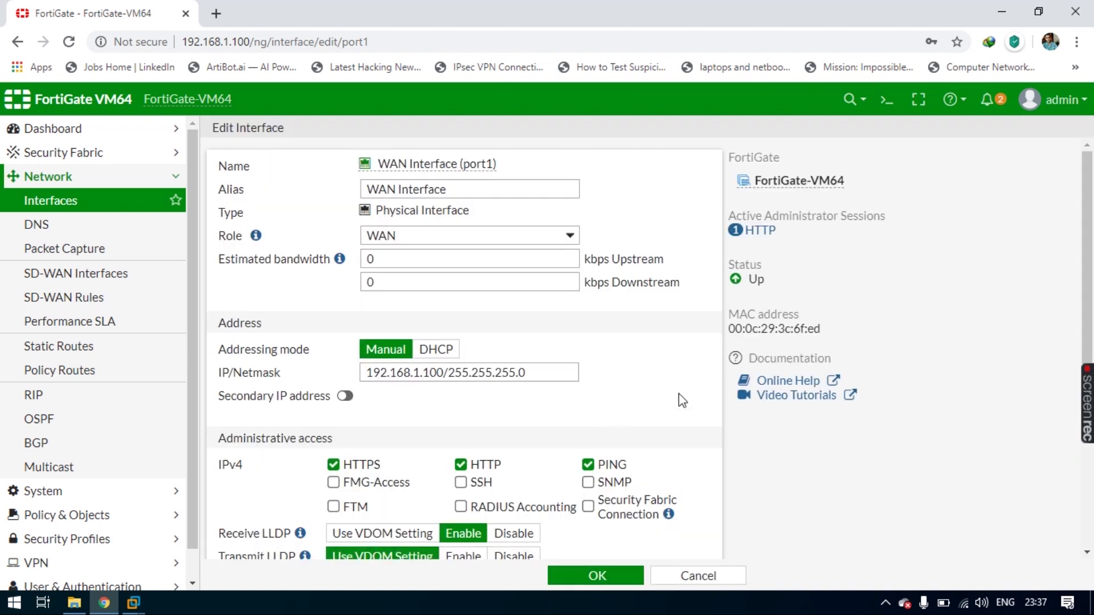
{"action": "scroll", "coordinate": [637, 393], "scroll_direction": "down", "scroll_amount": 2}
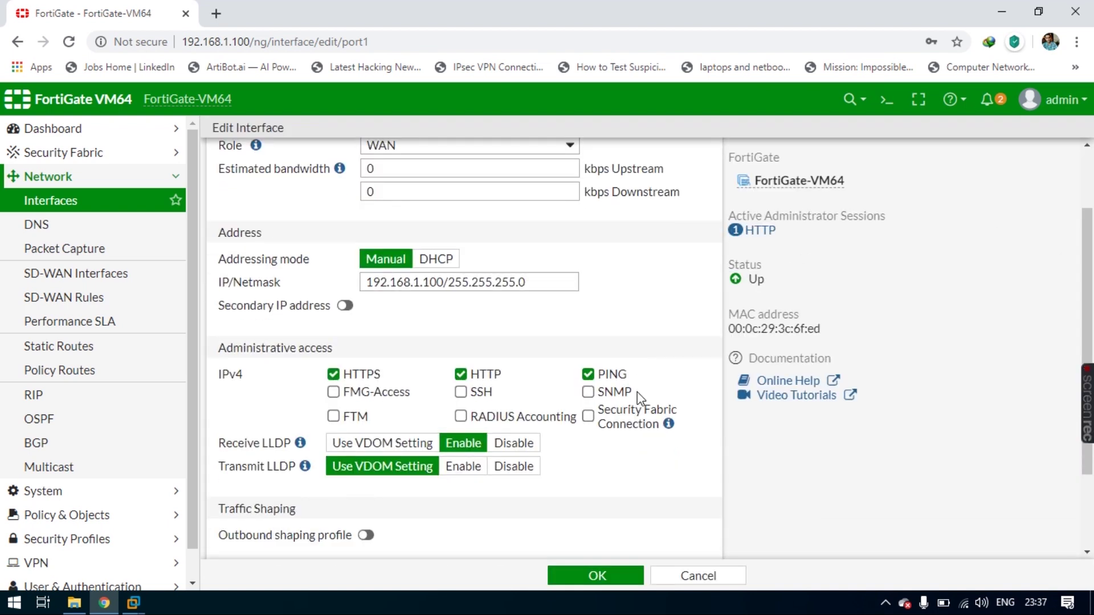
{"action": "left_click_drag", "start_coordinate": [369, 281], "coordinate": [535, 281]}
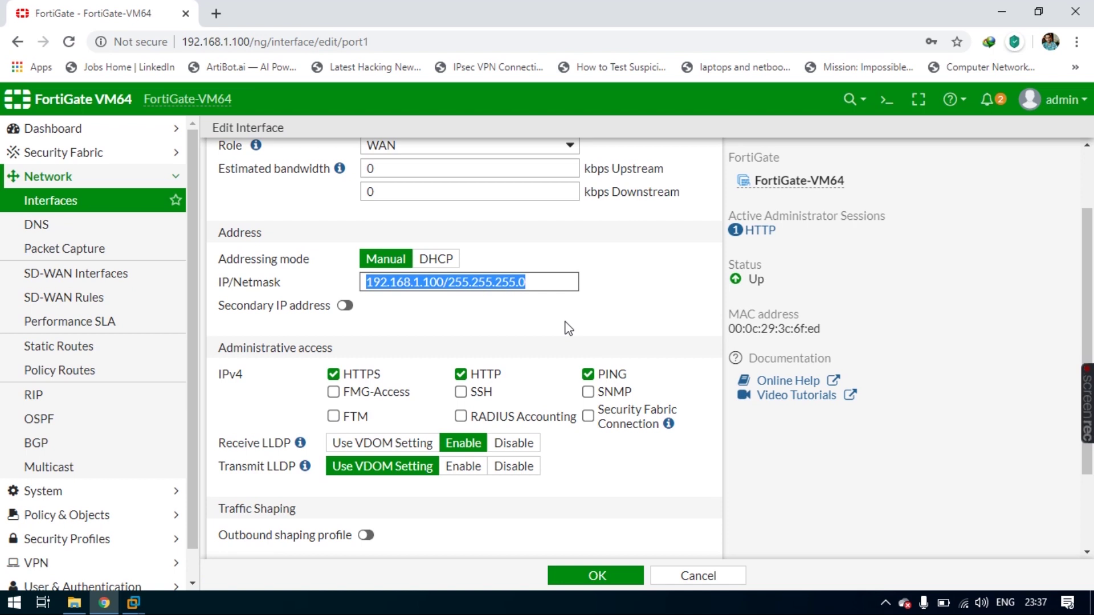
{"action": "scroll", "coordinate": [568, 328], "scroll_direction": "up", "scroll_amount": 3}
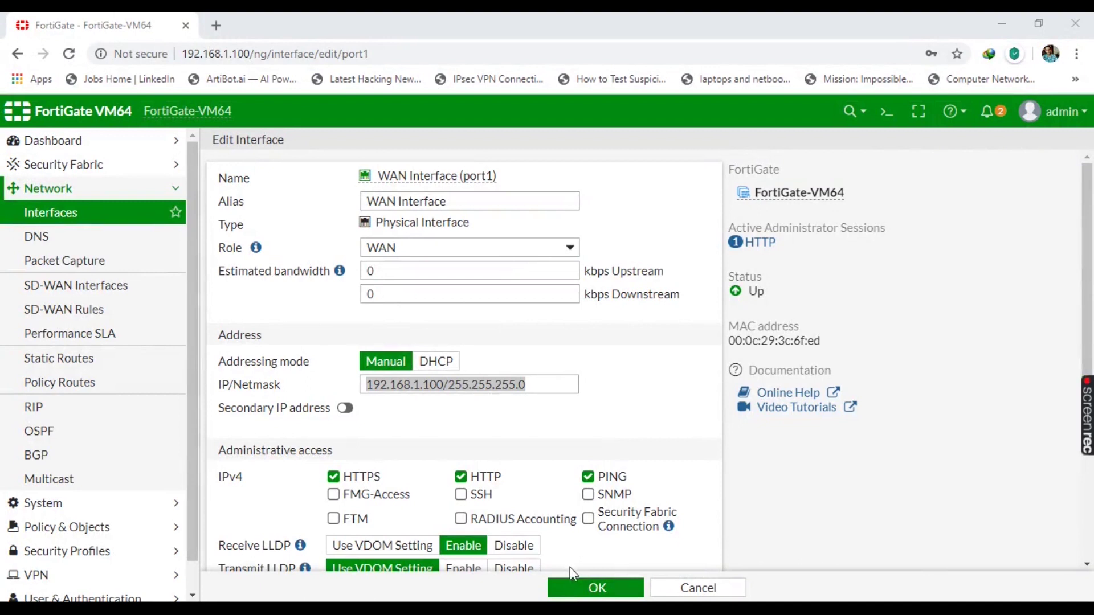
{"action": "left_click", "coordinate": [590, 587]}
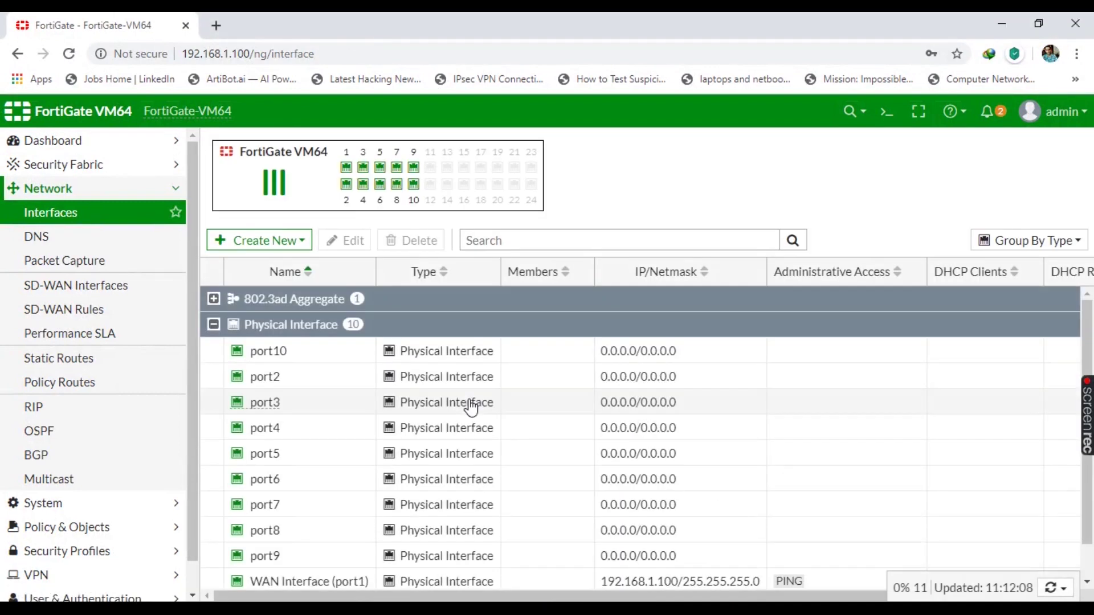
{"action": "scroll", "coordinate": [471, 406], "scroll_direction": "down", "scroll_amount": 1}
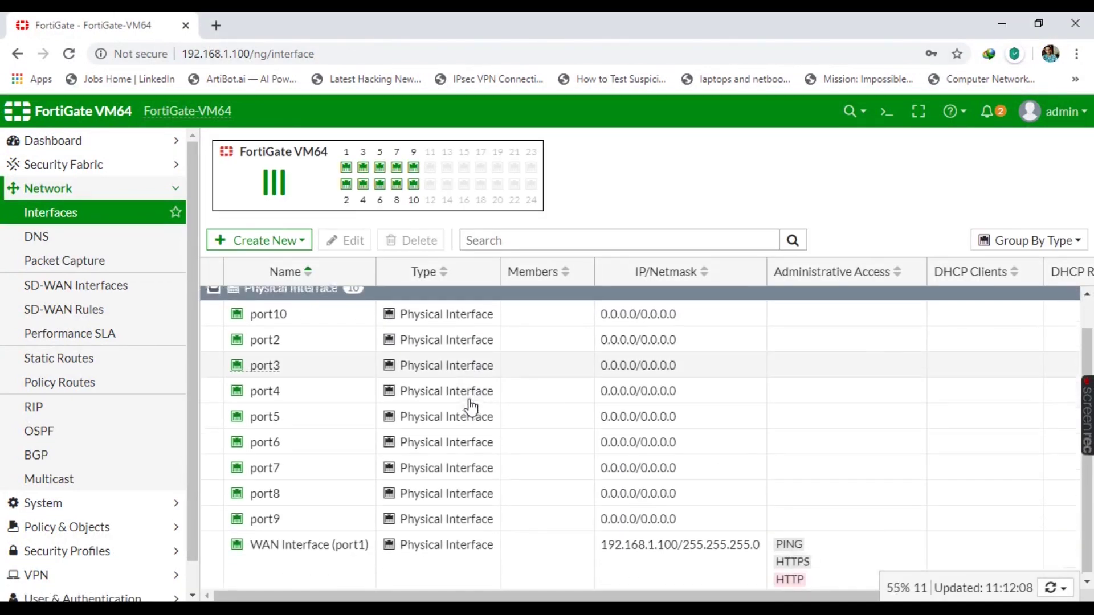
- Open the port2 interface for editing
{"action": "left_click", "coordinate": [271, 340]}
{"action": "right_click", "coordinate": [274, 341]}
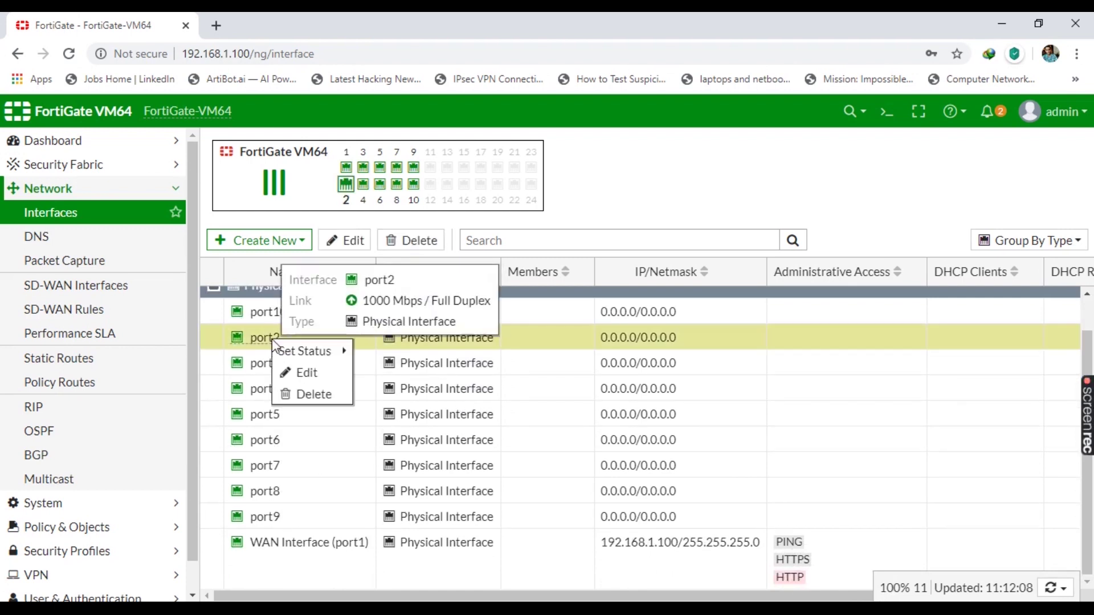
{"action": "left_click", "coordinate": [306, 373]}
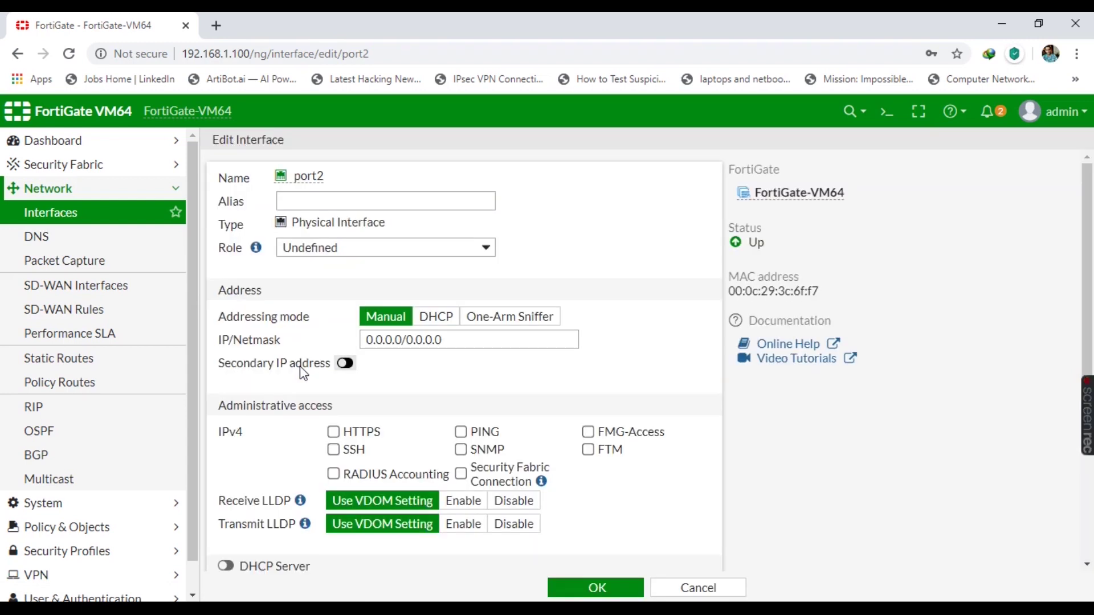
- Give port2 alias LAN, role LAN, and IP/Netmask 192.168.2.1/255.255.255.0
{"action": "left_click", "coordinate": [338, 200]}
{"action": "type", "text": "LA"}
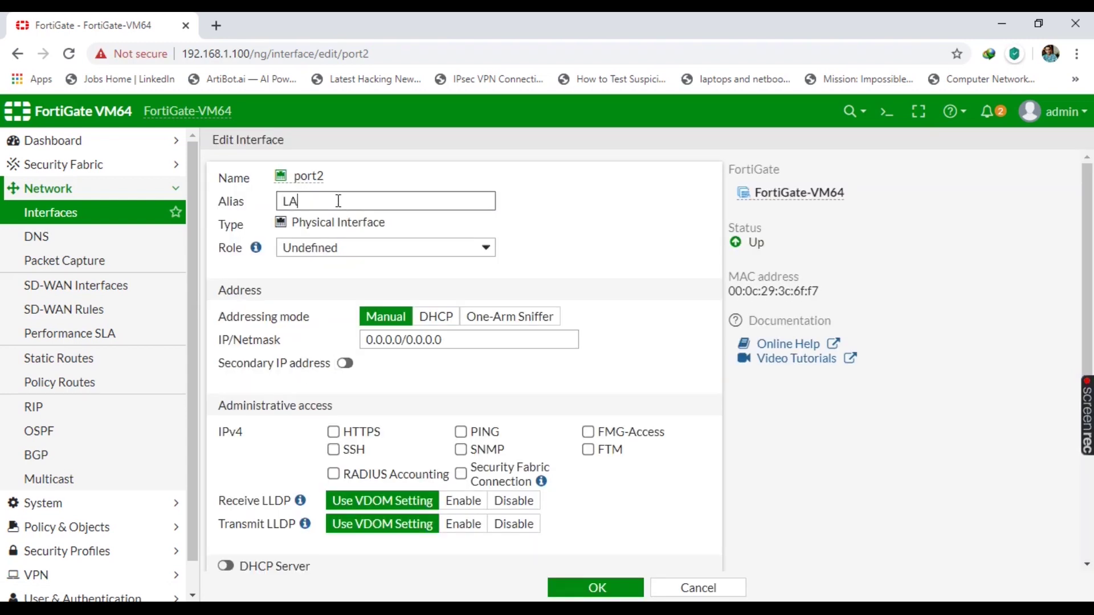
{"action": "type", "text": "N"}
{"action": "key", "text": "Tab"}
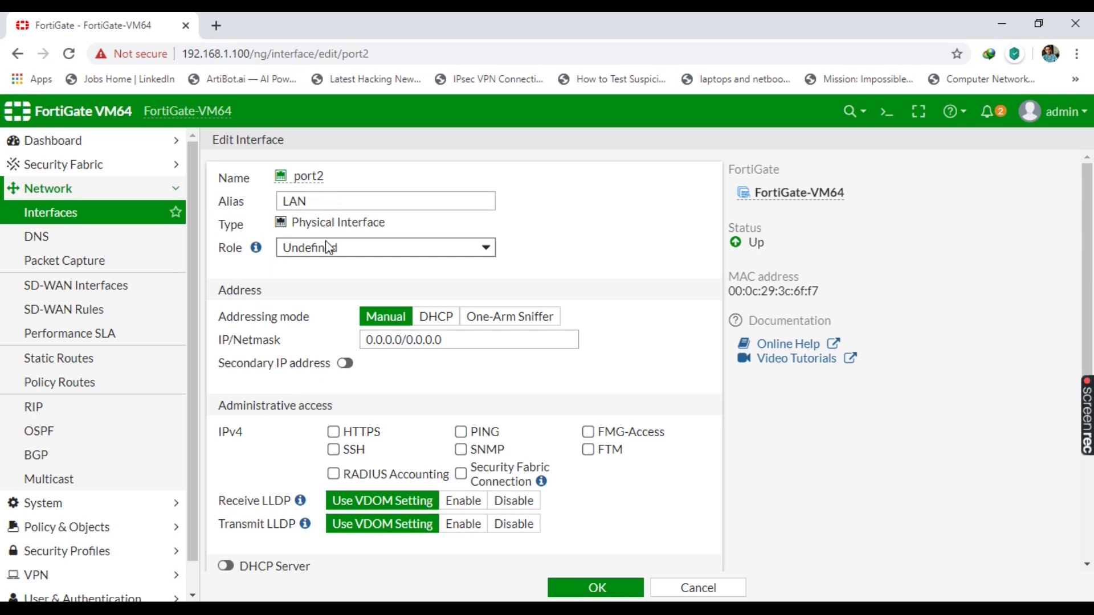
{"action": "left_click", "coordinate": [325, 247]}
{"action": "left_click", "coordinate": [314, 271]}
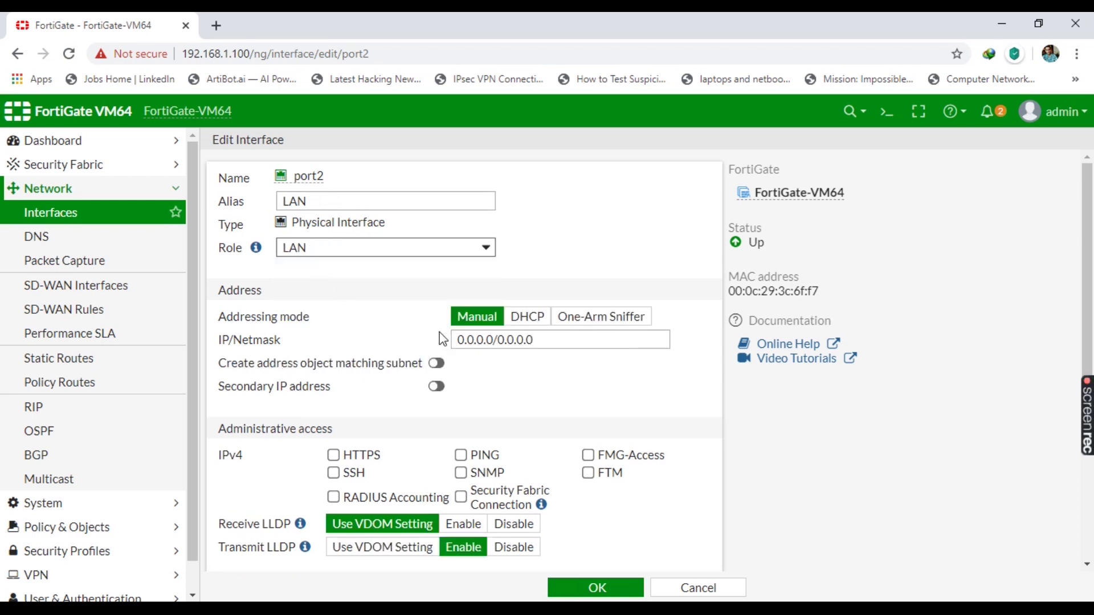
{"action": "triple_click", "coordinate": [542, 340]}
{"action": "type", "text": "192.168.2.1/255."}
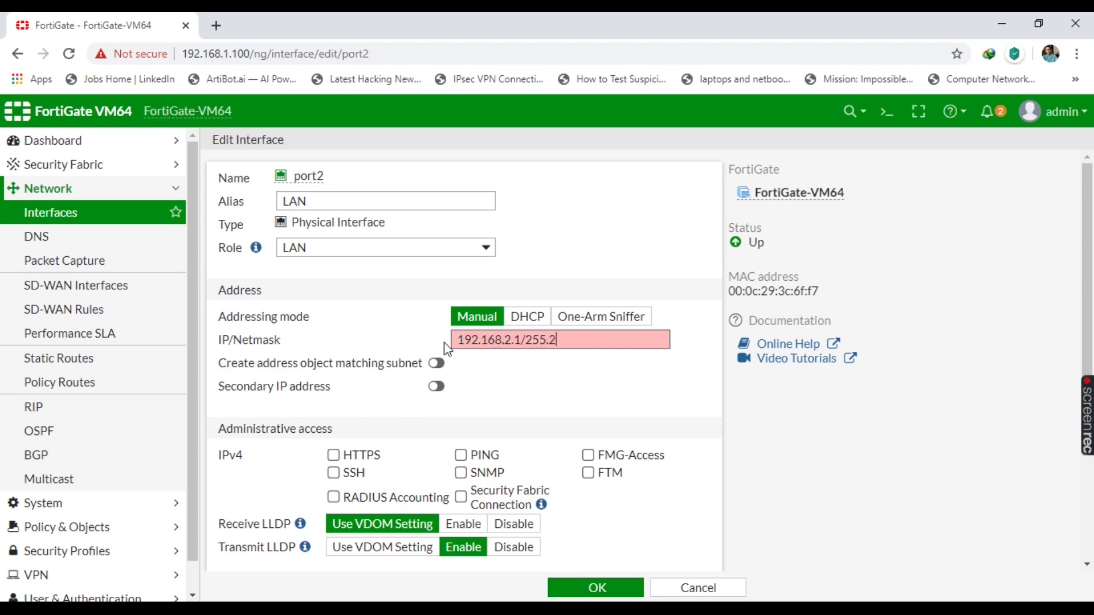
{"action": "type", "text": "255.0"}
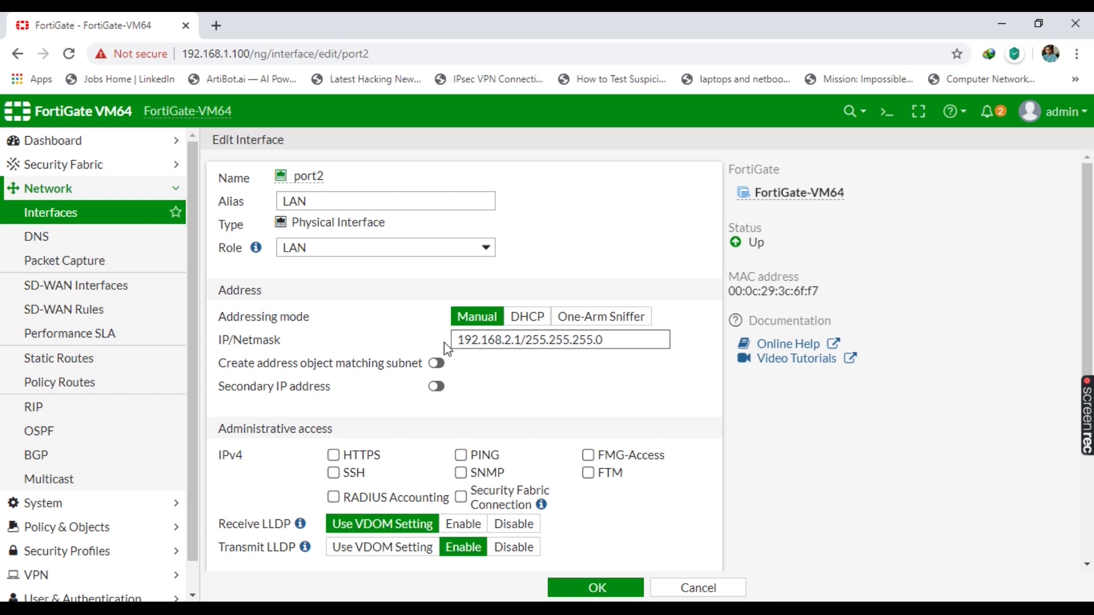
{"action": "scroll", "coordinate": [559, 393], "scroll_direction": "down", "scroll_amount": 3}
- Enable HTTPS, SSH and PING administrative access on port2
{"action": "left_click", "coordinate": [334, 266]}
{"action": "left_click", "coordinate": [334, 283]}
{"action": "left_click", "coordinate": [460, 266]}
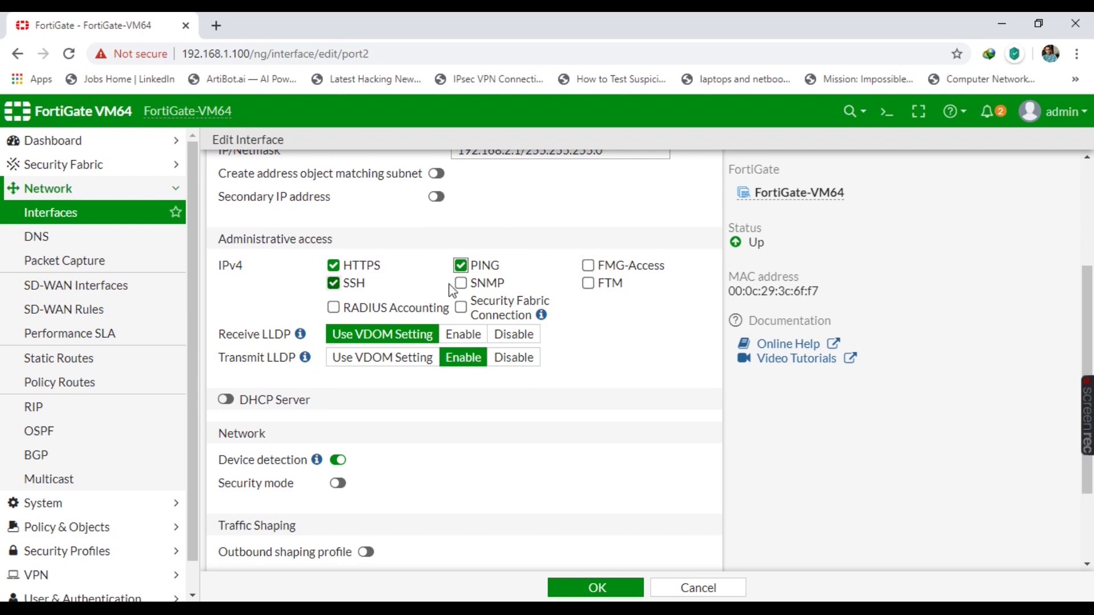
{"action": "scroll", "coordinate": [453, 291], "scroll_direction": "down", "scroll_amount": 2}
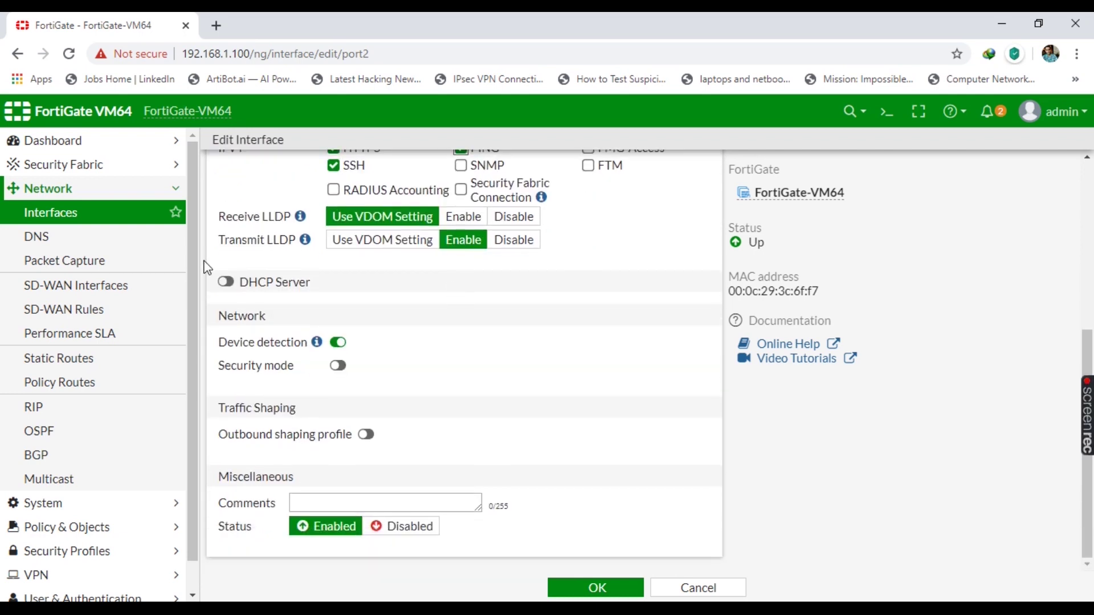
- Leave DHCP Server off, add comment 'LAN PORT FOR INTERNAL NW', and save port2
{"action": "left_click", "coordinate": [226, 282]}
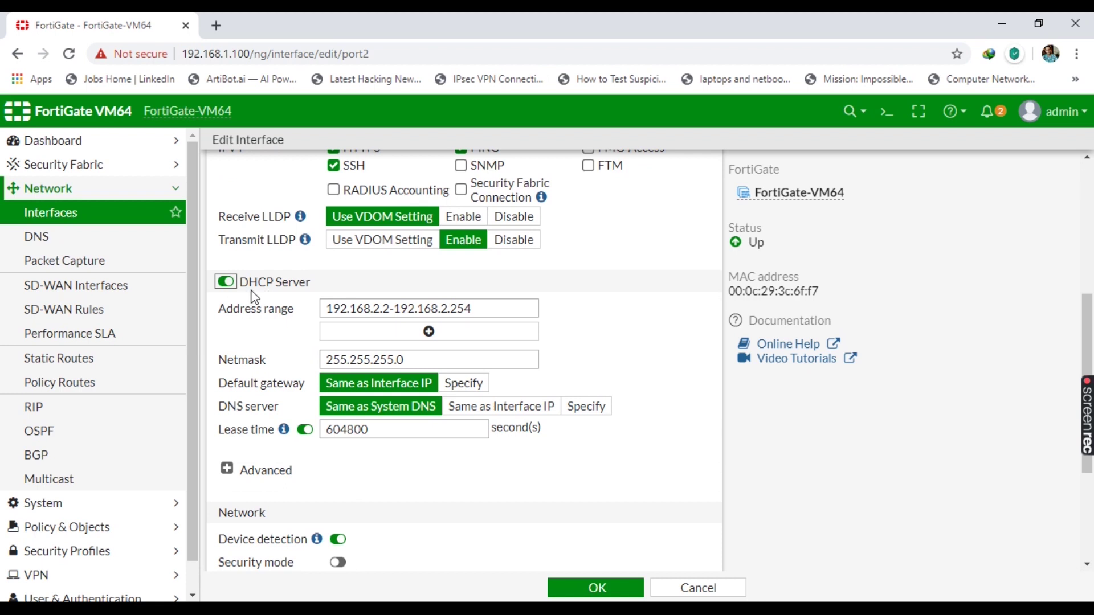
{"action": "left_click", "coordinate": [226, 282]}
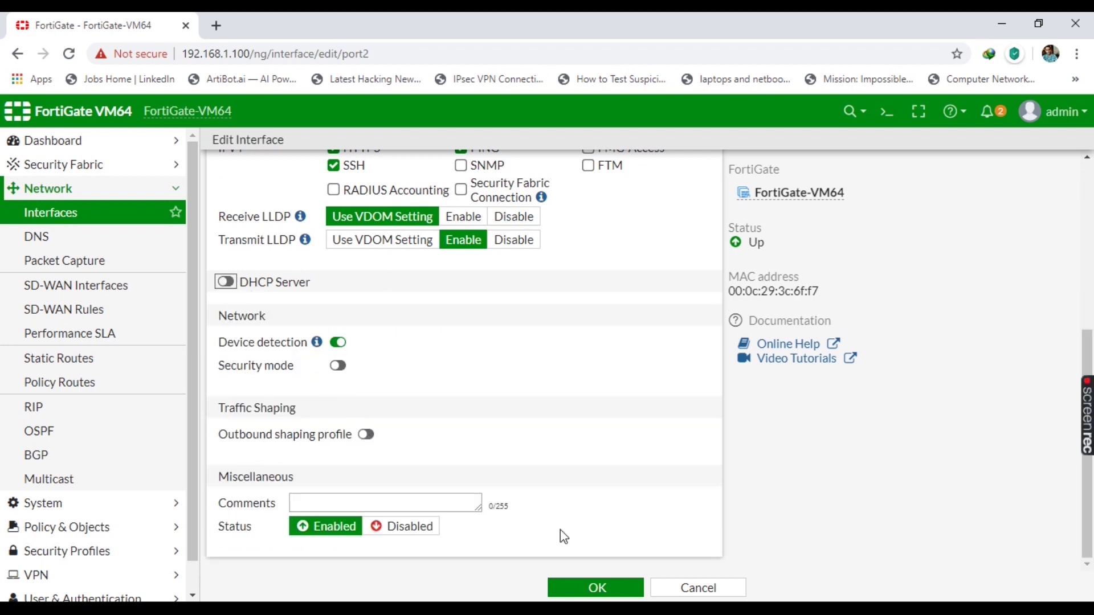
{"action": "left_click", "coordinate": [352, 507]}
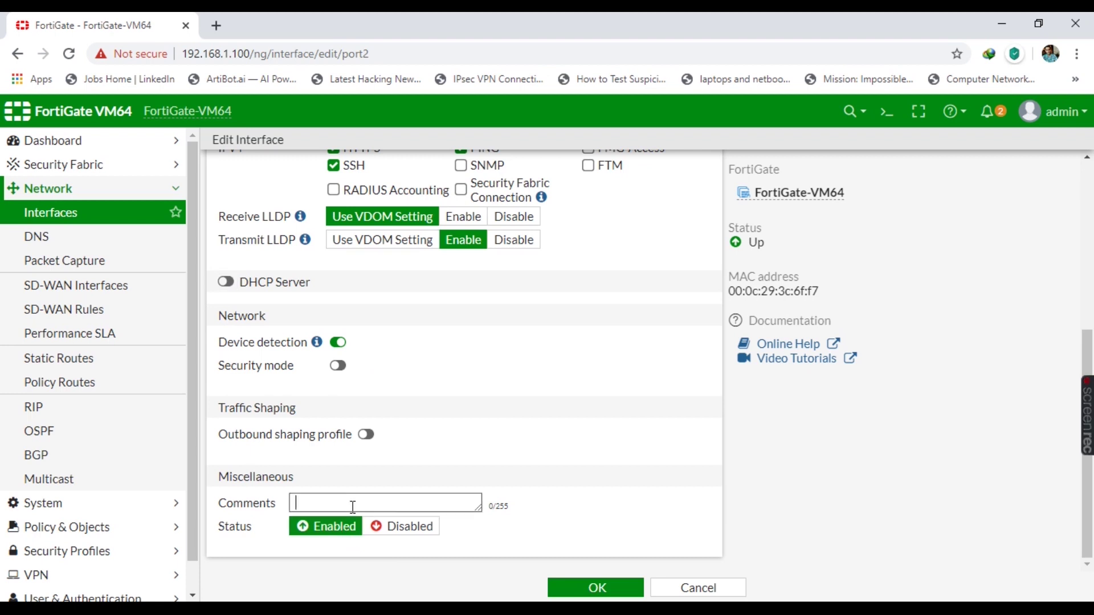
{"action": "type", "text": "LAN PORT"}
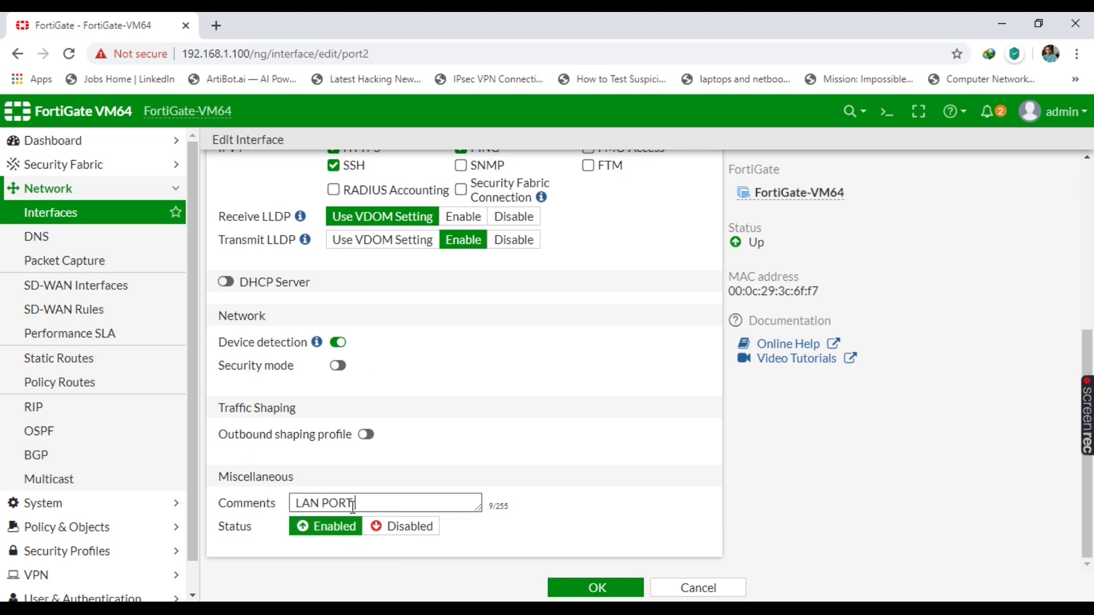
{"action": "type", "text": " FOR"}
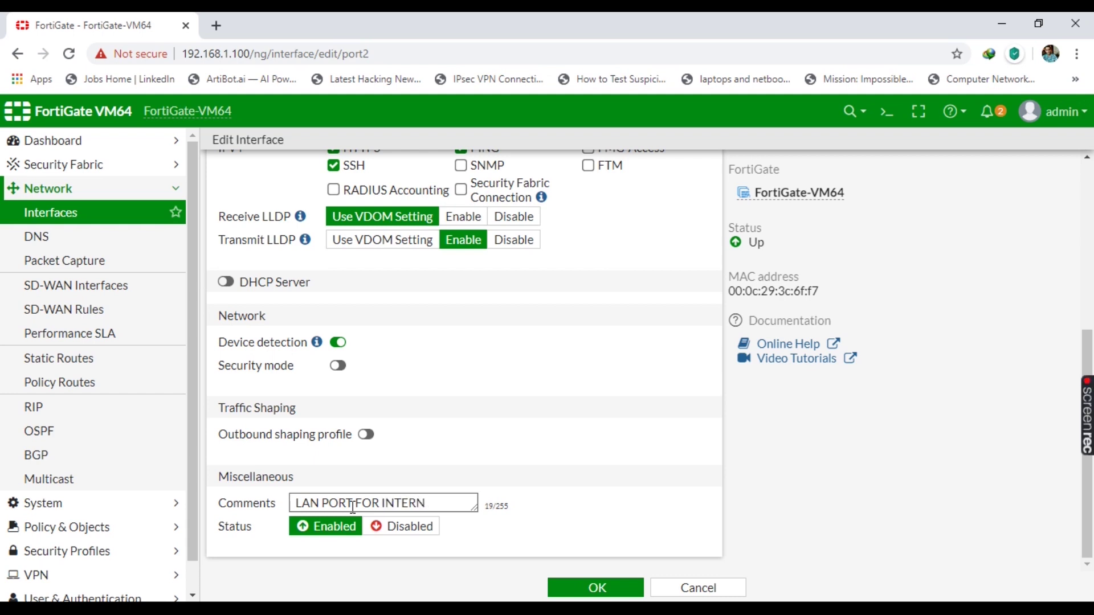
{"action": "type", "text": "INTERNAL NW"}
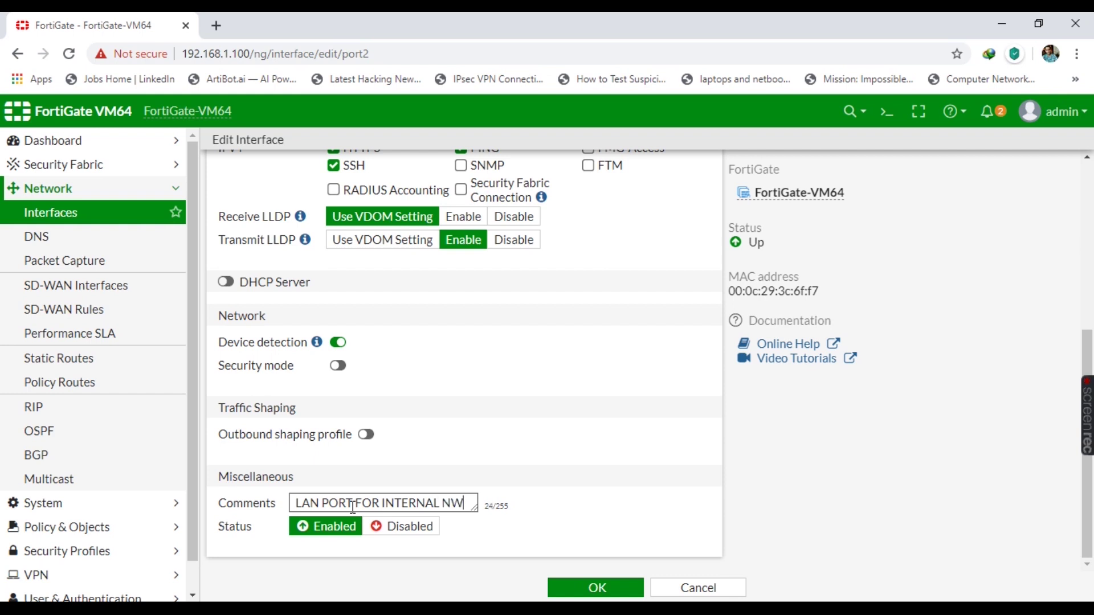
{"action": "left_click", "coordinate": [609, 588]}
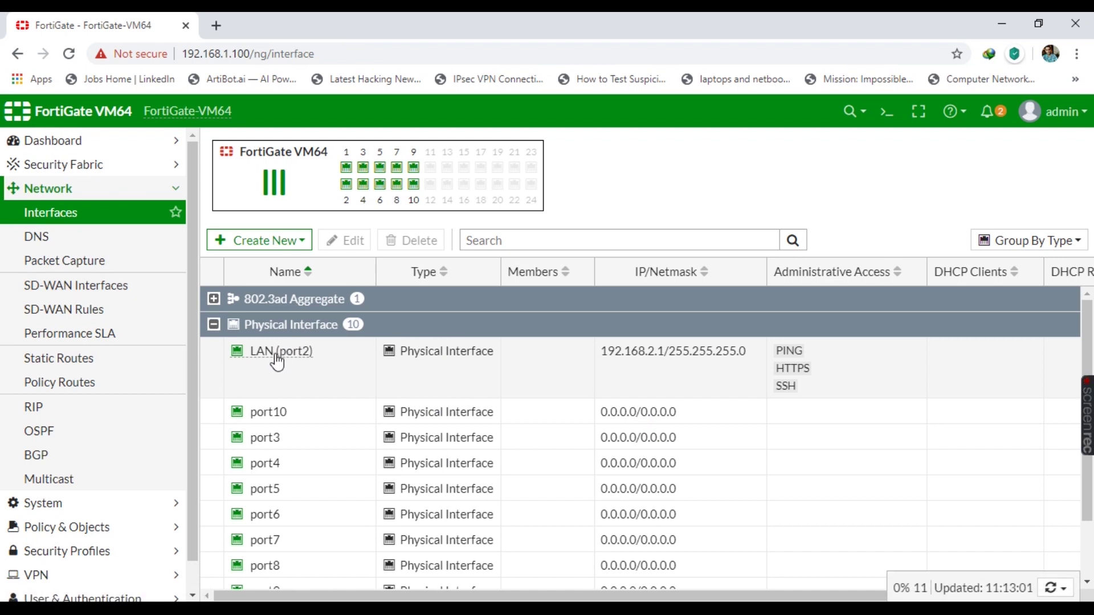
- Check the LAN (port2) entry's details, then go to Dashboard > Status
{"action": "mouse_move", "coordinate": [278, 361]}
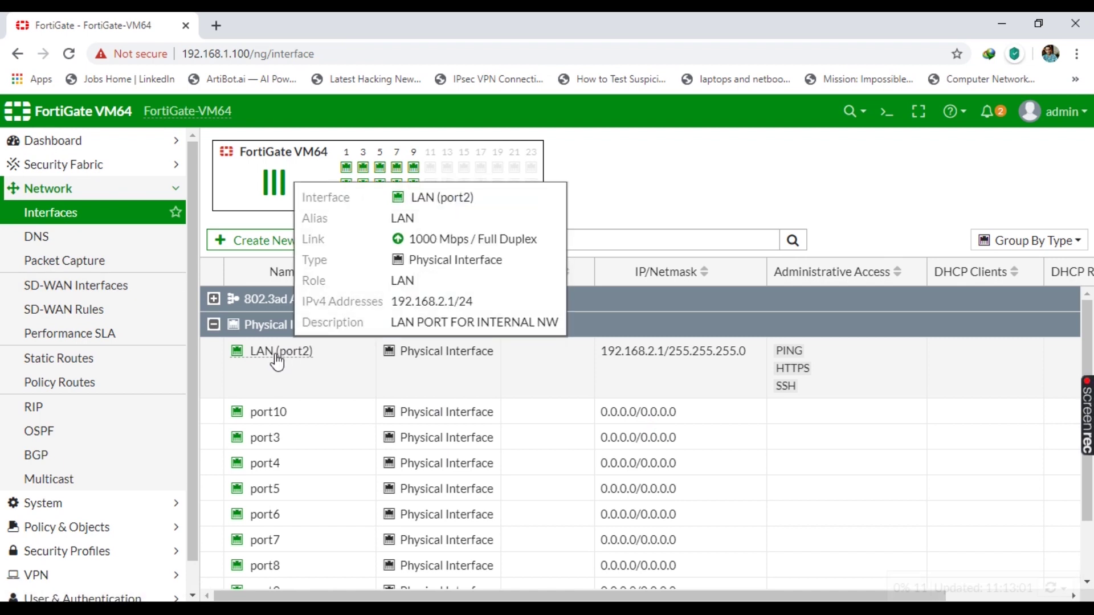
{"action": "scroll", "coordinate": [363, 357], "scroll_direction": "down", "scroll_amount": 3}
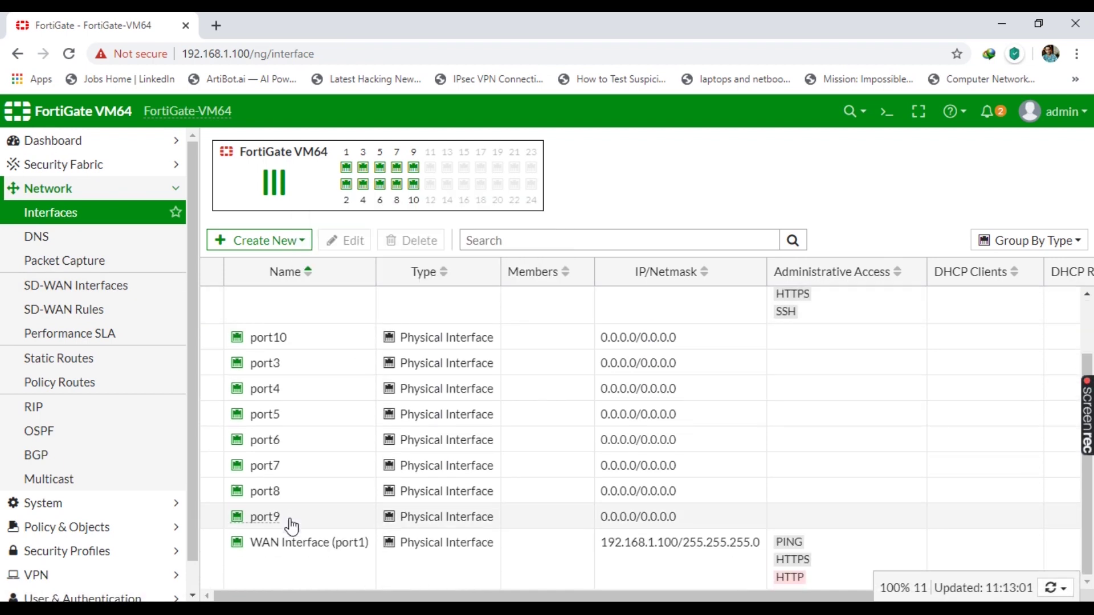
{"action": "mouse_move", "coordinate": [289, 542]}
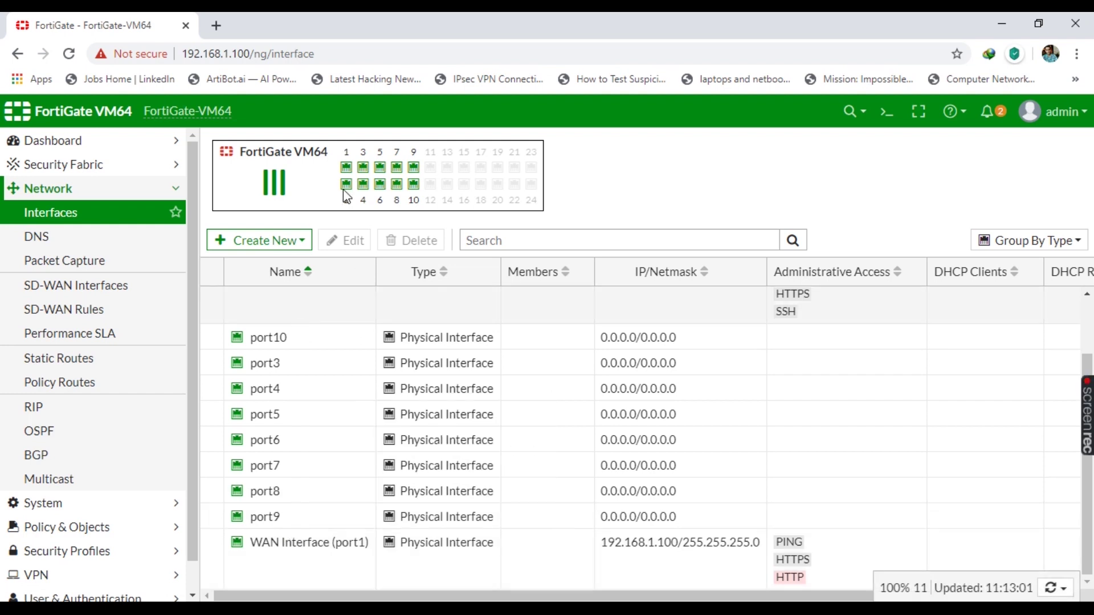
{"action": "left_click", "coordinate": [84, 149]}
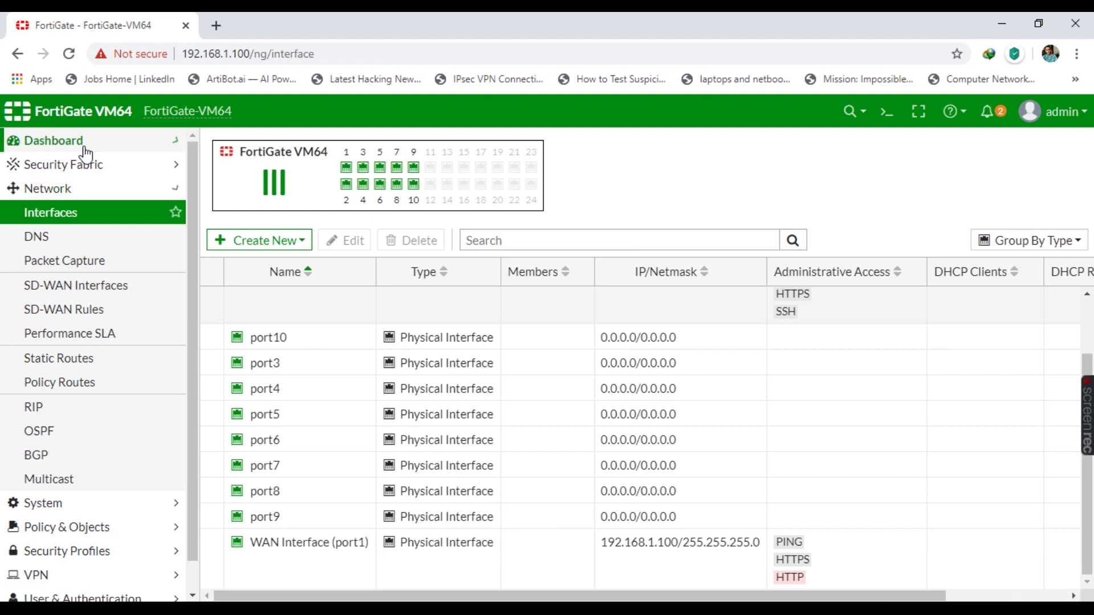
{"action": "left_click", "coordinate": [64, 165]}
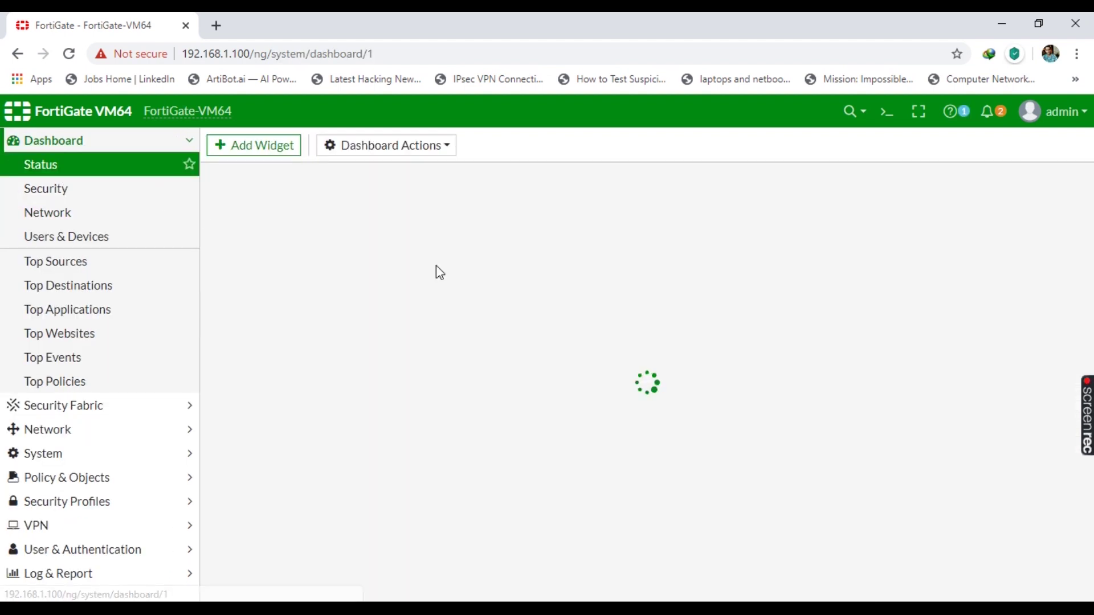